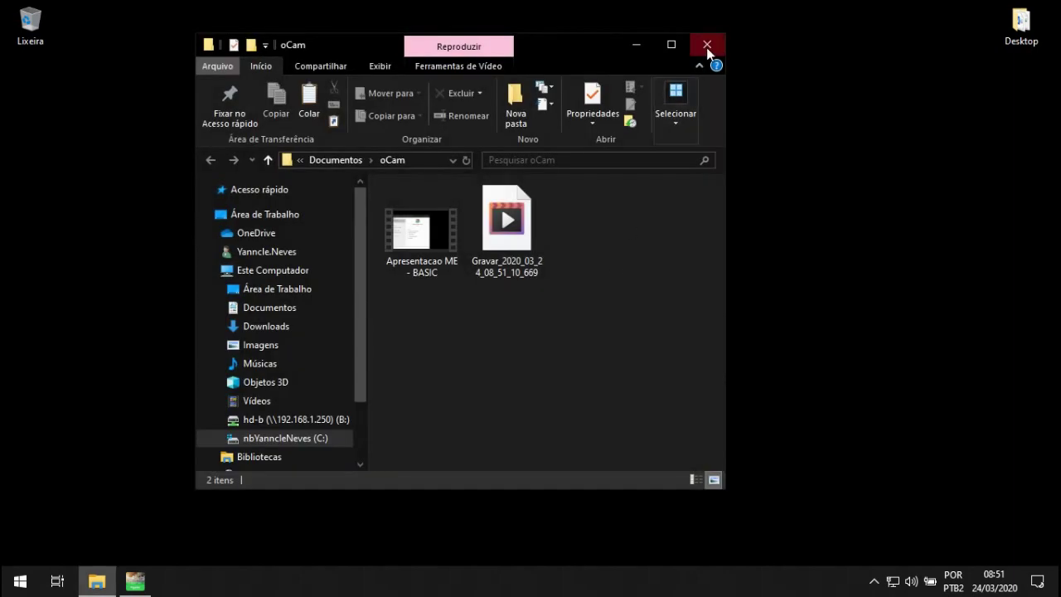
# Close the oCam folder window and switch to the open Machine Expert - Basic project's controller configuration.
pyautogui.click(706, 45)
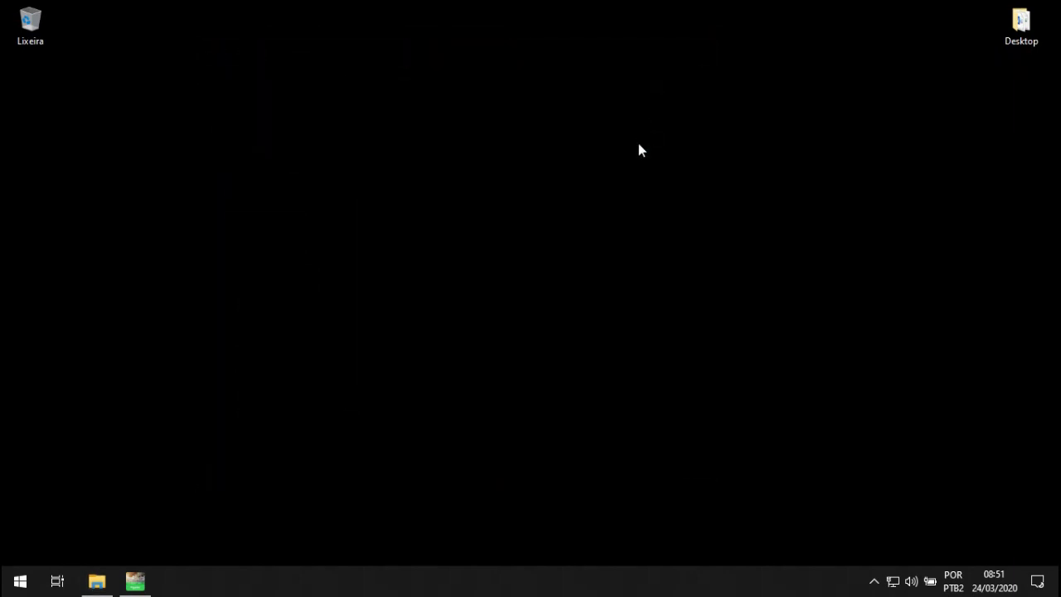
pyautogui.click(146, 581)
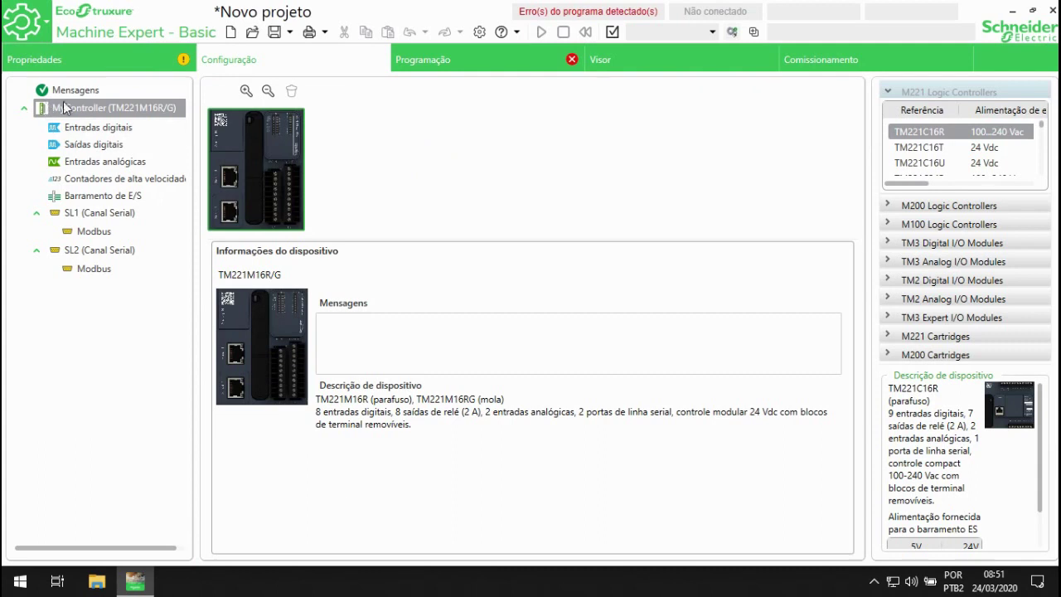
pyautogui.moveTo(106, 108); pyautogui.dragTo(114, 109)
# Replace the project's TM221M16R/G controller with the TM221CE16R from the M221 Logic Controllers and accept the replacement.
pyautogui.click(938, 206)
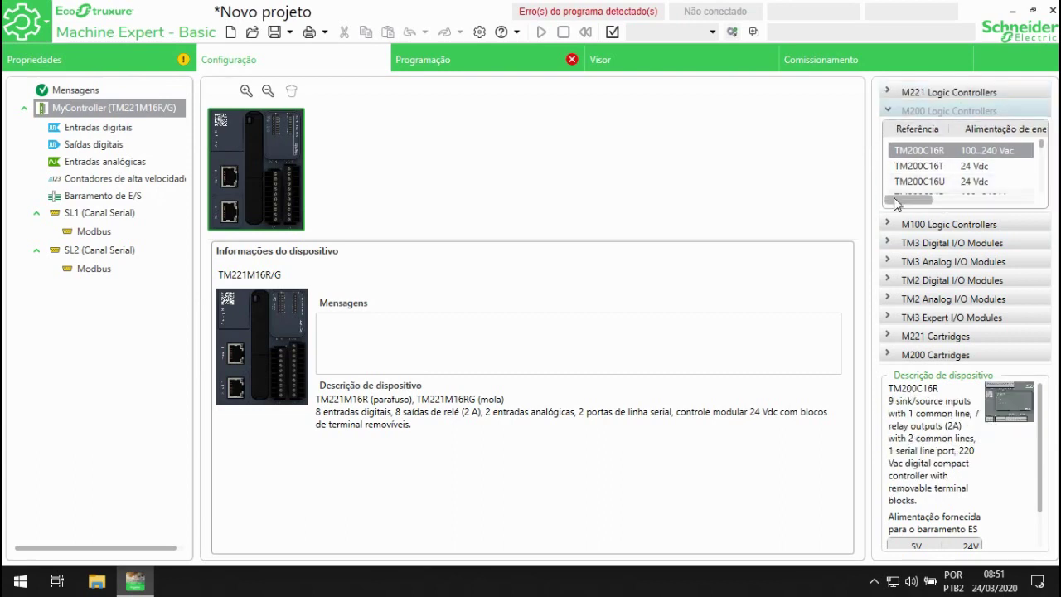
pyautogui.click(908, 226)
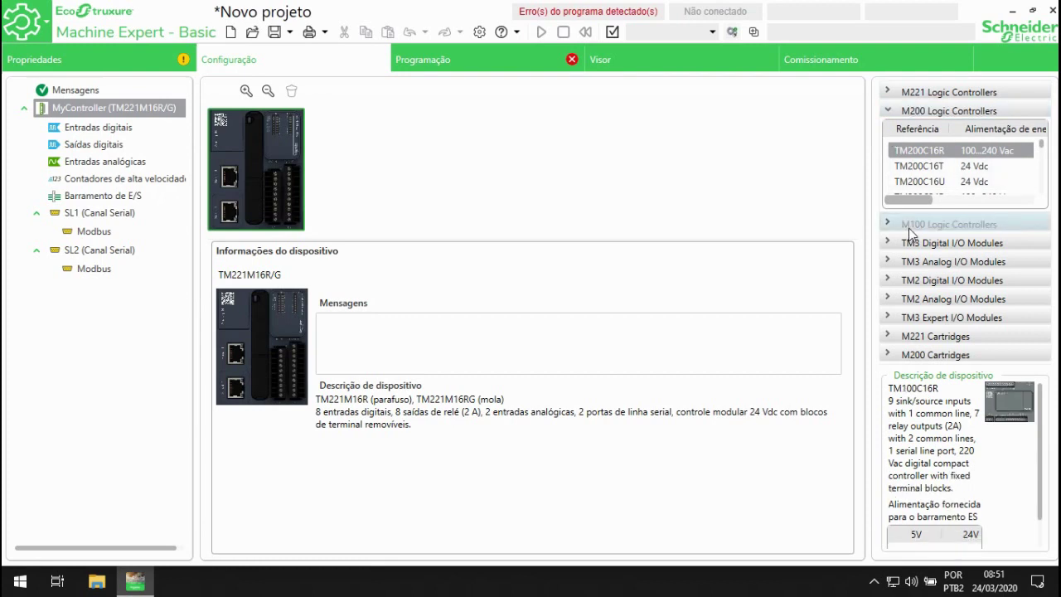
pyautogui.click(887, 92)
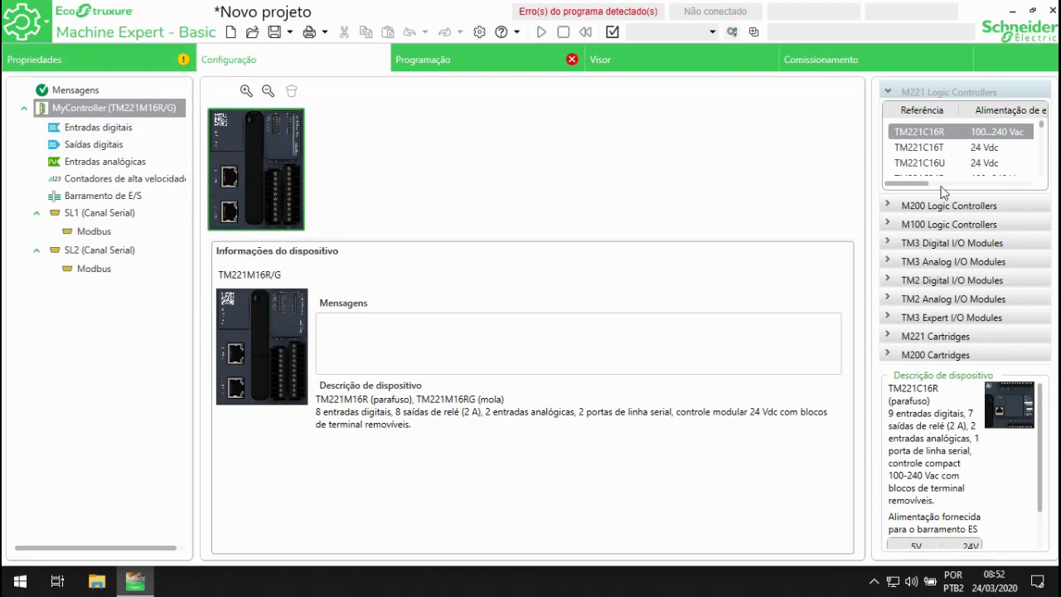
pyautogui.scroll(-1, 945, 162)
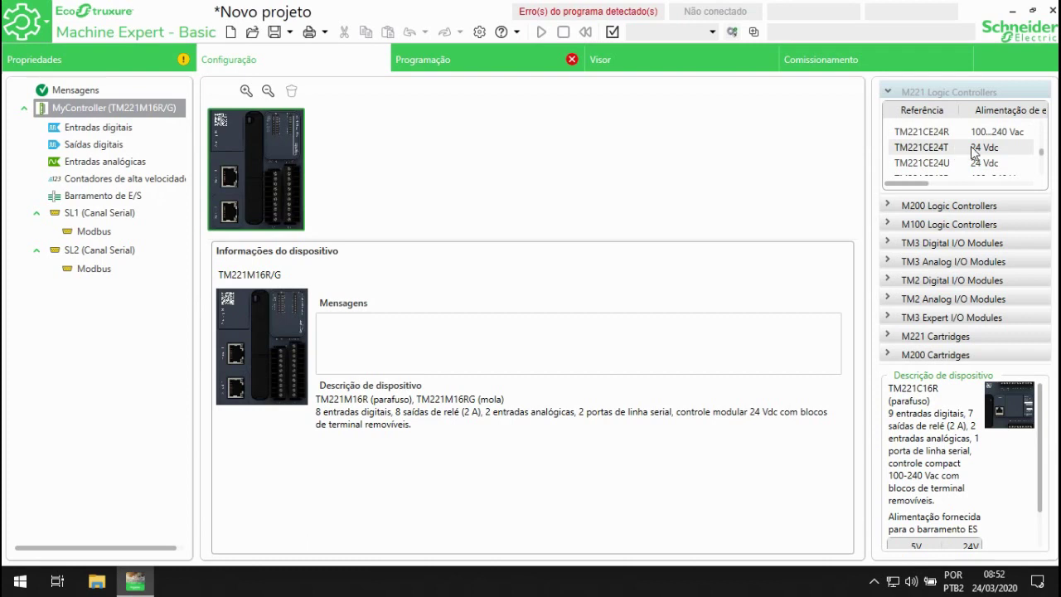
pyautogui.scroll(-2, 921, 147)
pyautogui.scroll(3, 961, 161)
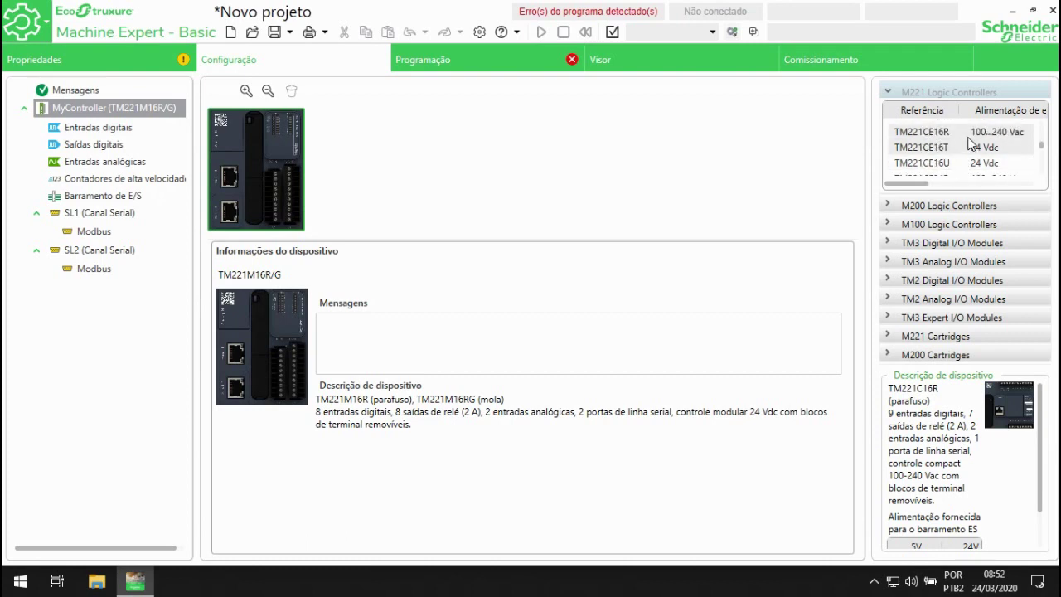
pyautogui.click(994, 135)
pyautogui.moveTo(994, 137); pyautogui.dragTo(371, 163)
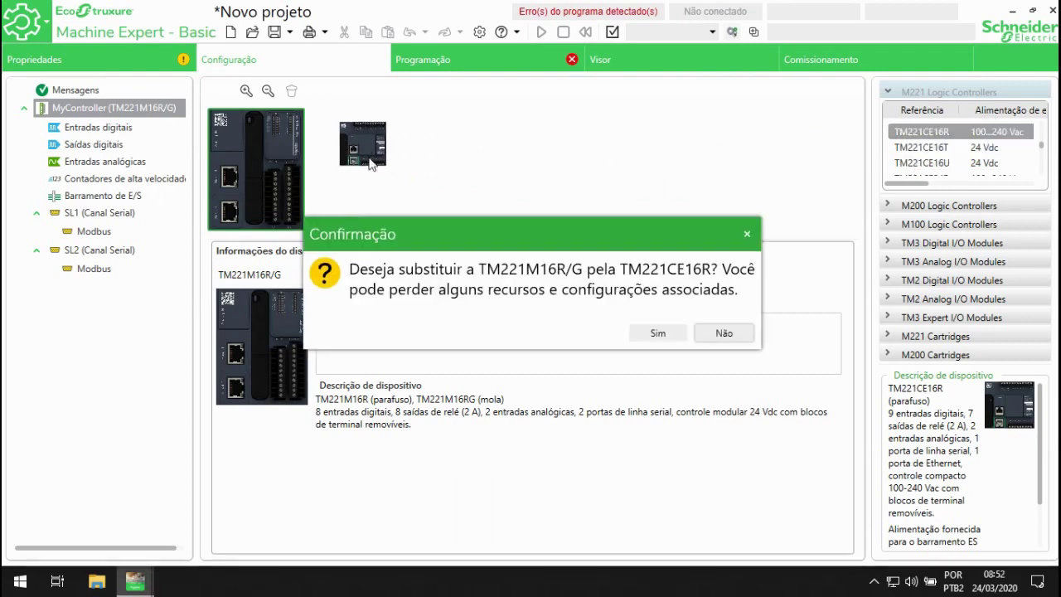
pyautogui.click(657, 332)
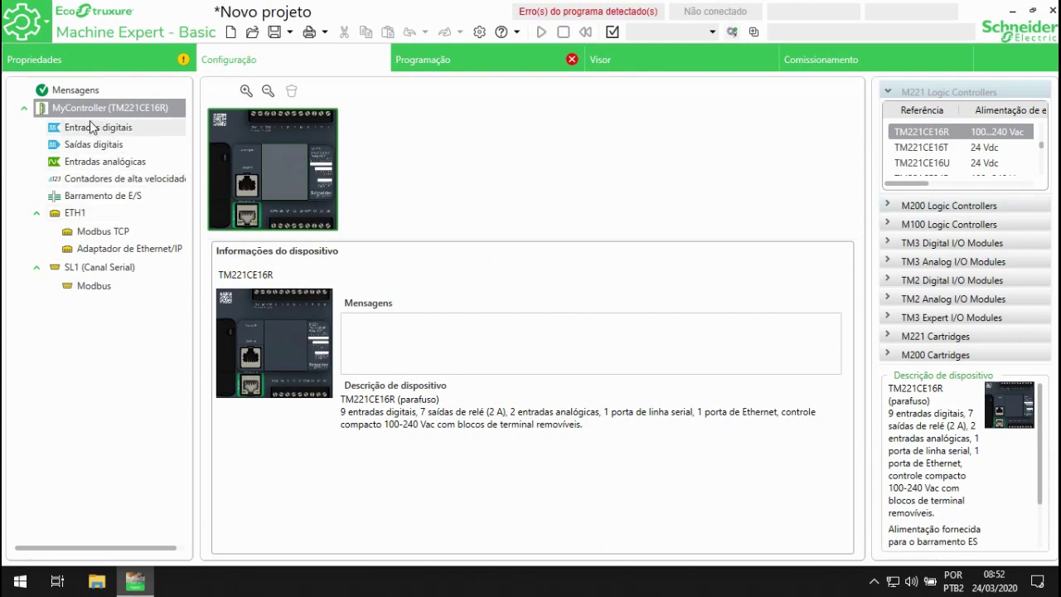
# Open the controller's digital inputs configuration and examine the addresses %I0.0 to %I0.8.
pyautogui.click(143, 128)
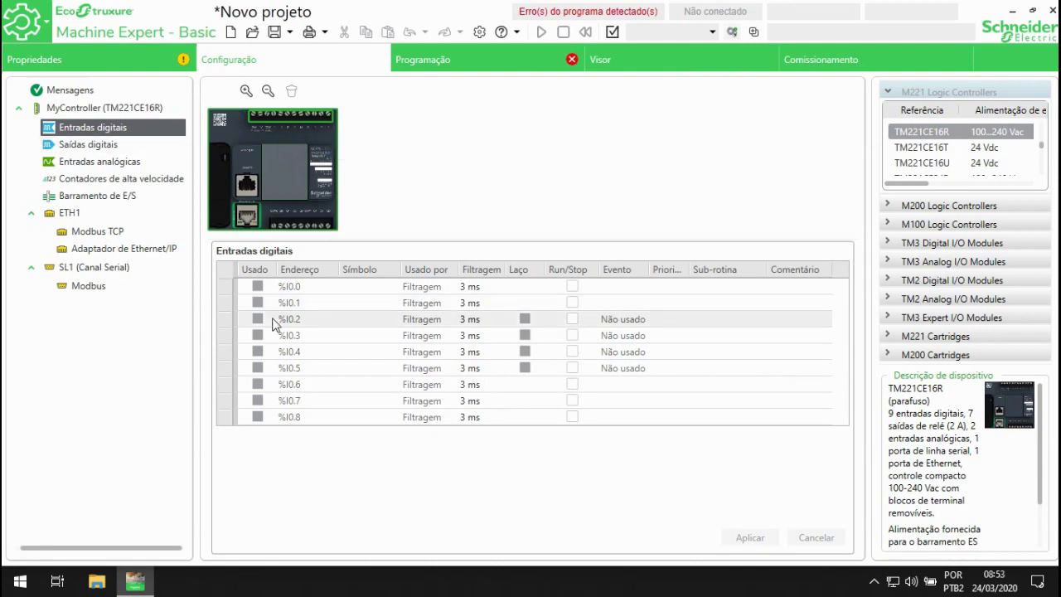
pyautogui.click(309, 291)
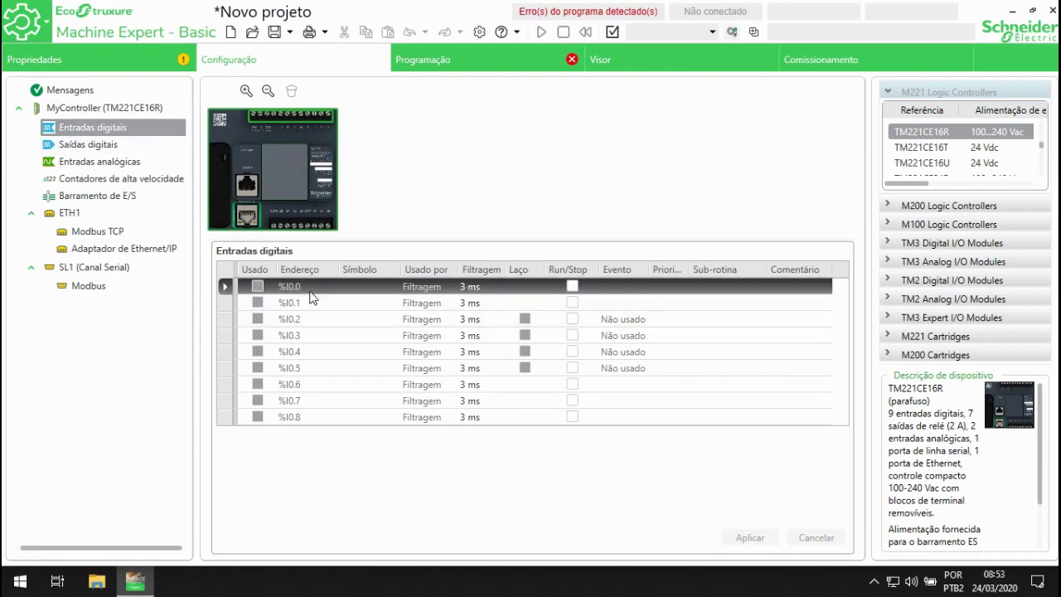
pyautogui.click(311, 419)
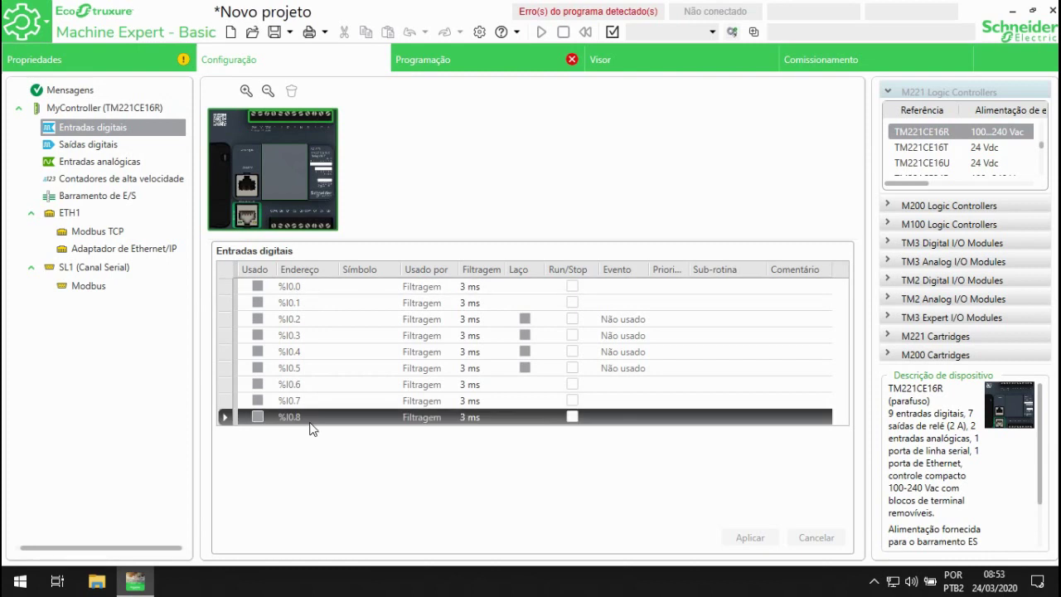
pyautogui.click(316, 290)
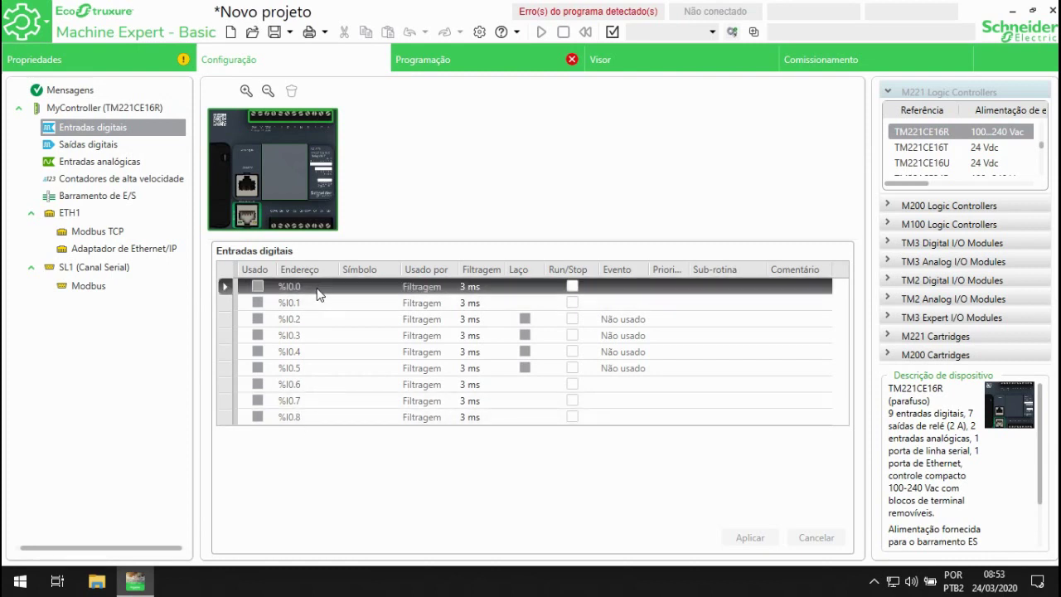
pyautogui.click(300, 419)
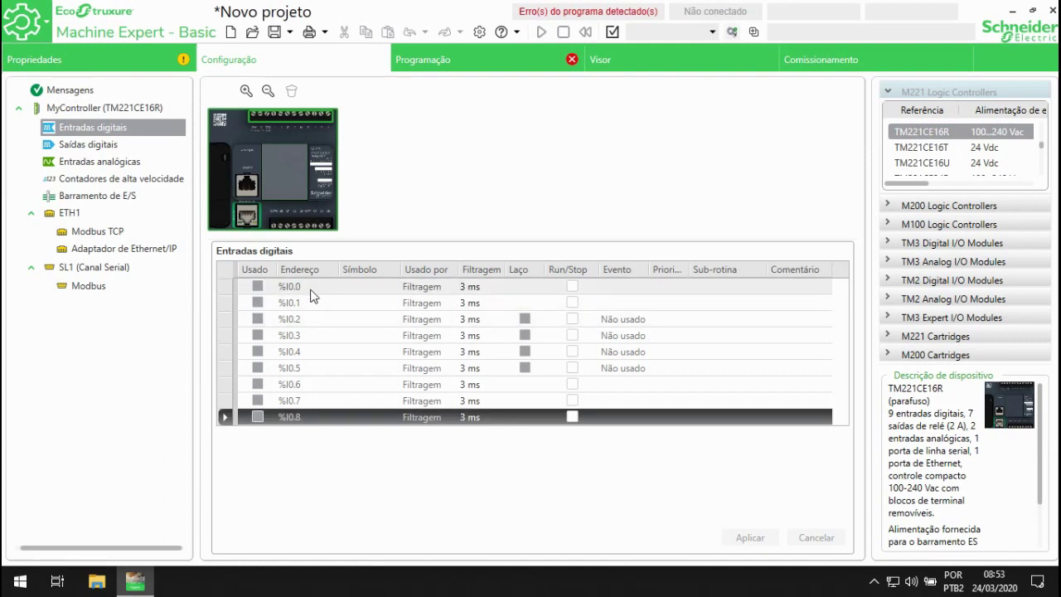
# Assign the symbol LIGA to digital input %I0.0 and DESLIGA to %I0.1.
pyautogui.click(352, 289)
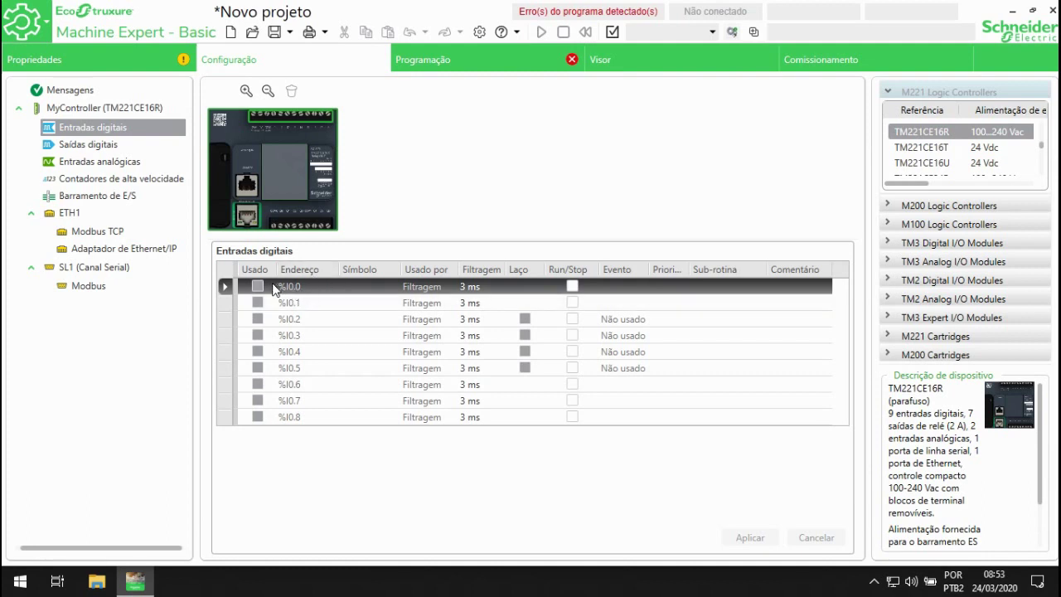
pyautogui.click(365, 288)
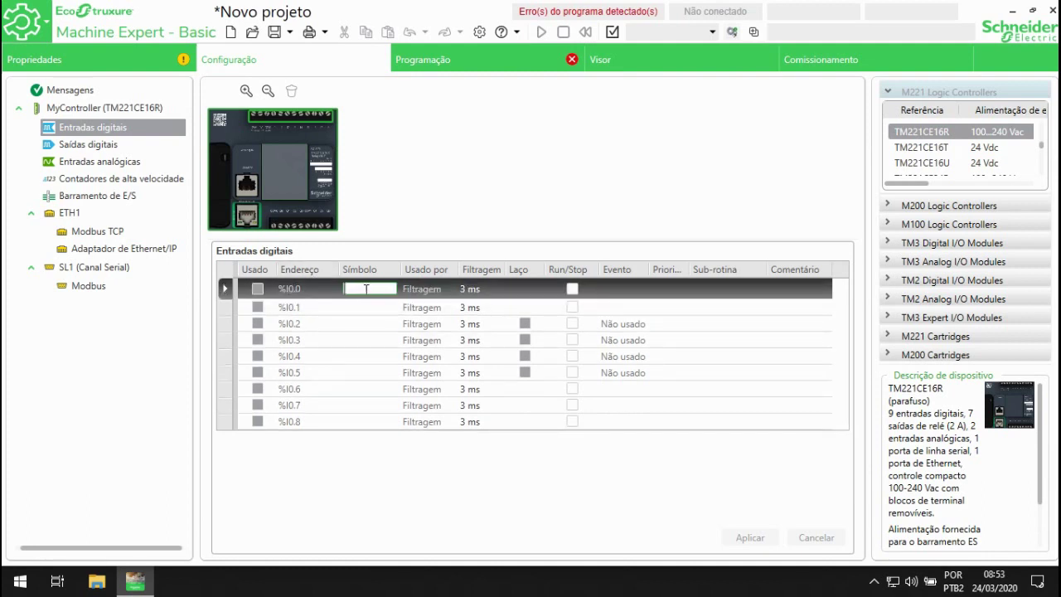
pyautogui.write('liga')
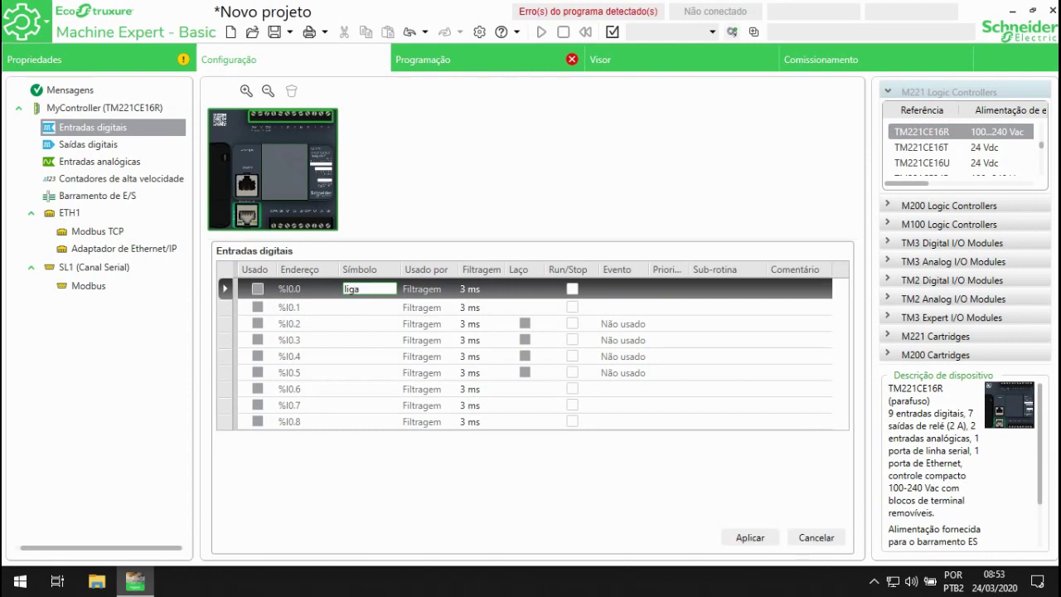
pyautogui.press('Return')
pyautogui.click(371, 305)
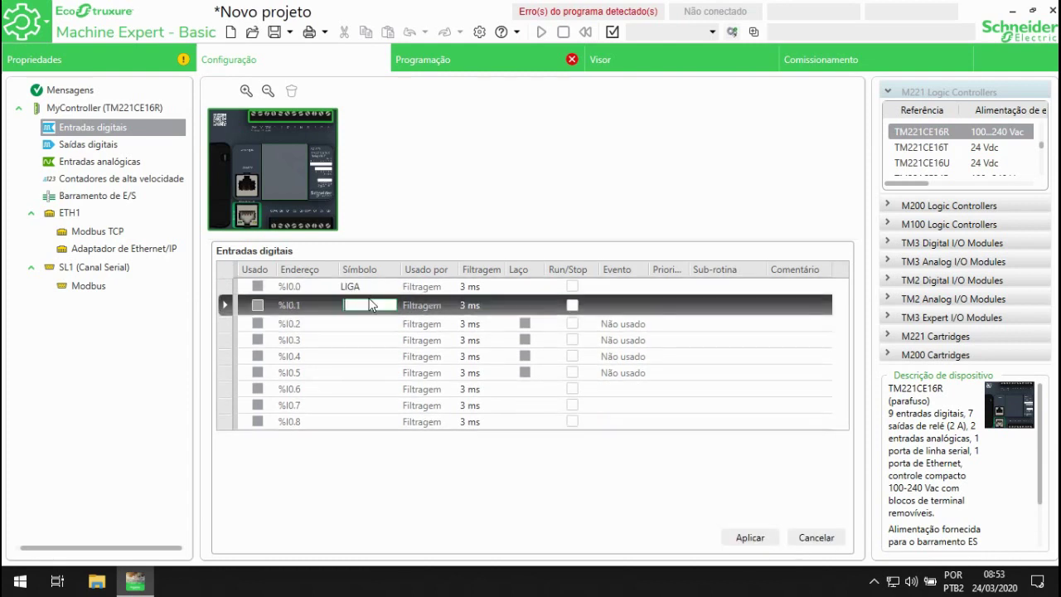
pyautogui.write('desliga')
pyautogui.press('Return')
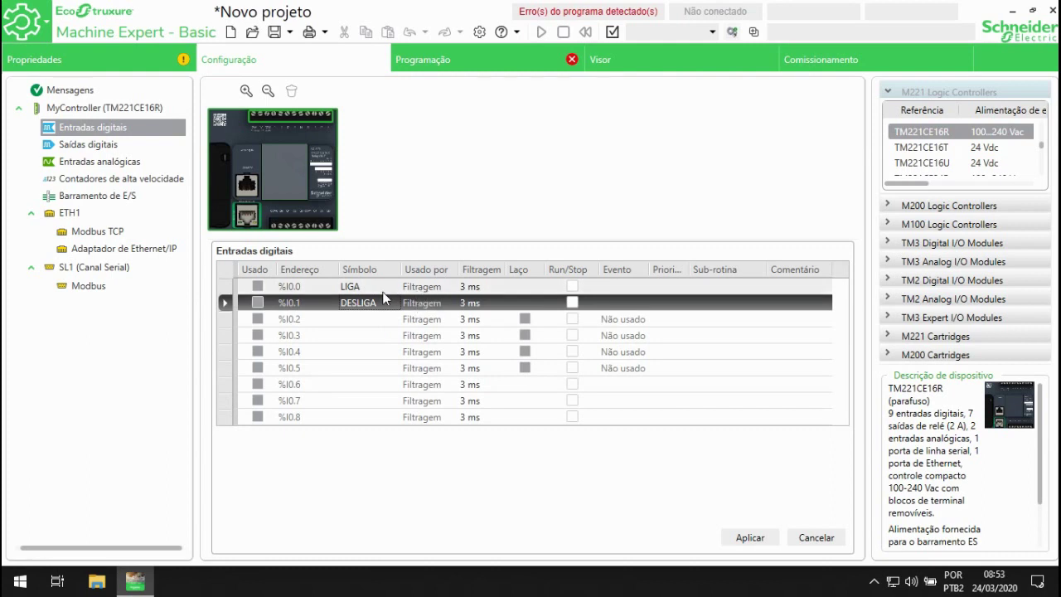
# Examine the filtering choices offered for digital input %I0.0 and the filter settings of %I0.0 and %I0.1.
pyautogui.click(383, 292)
pyautogui.click(381, 303)
pyautogui.click(382, 290)
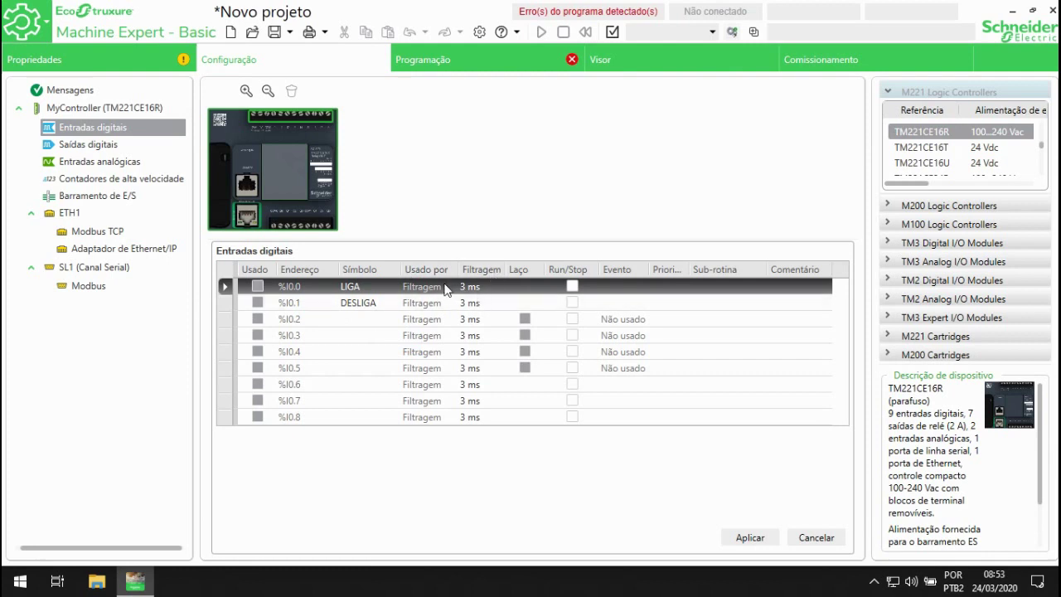
pyautogui.click(488, 289)
pyautogui.click(488, 288)
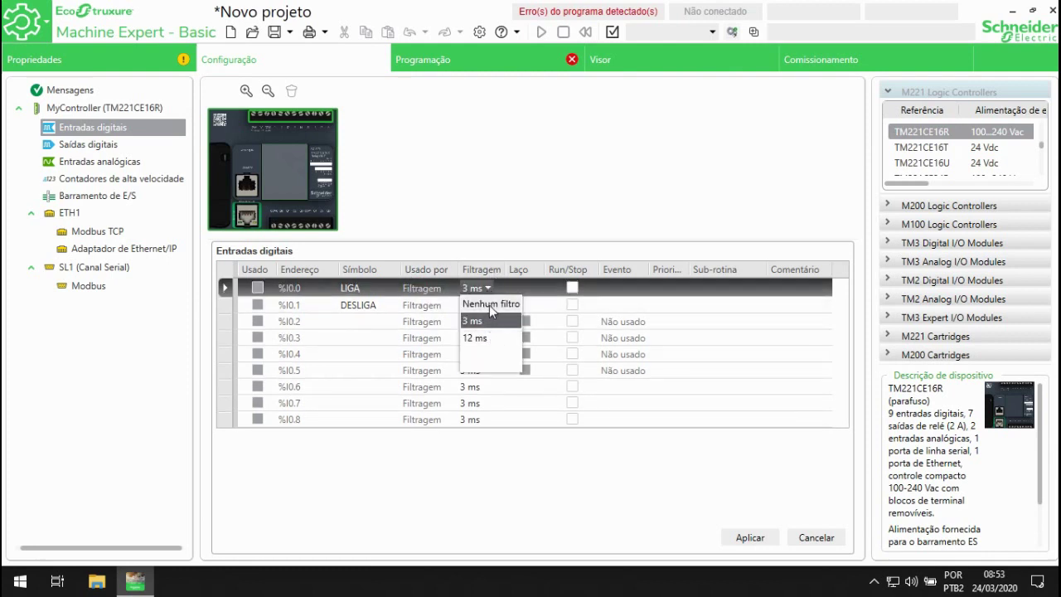
pyautogui.click(487, 289)
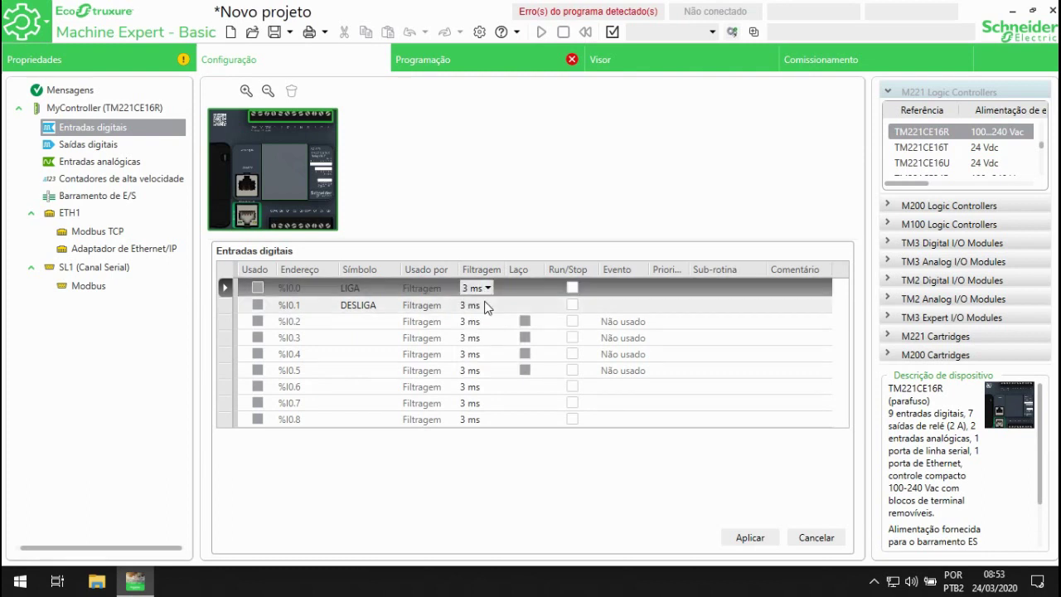
pyautogui.click(487, 289)
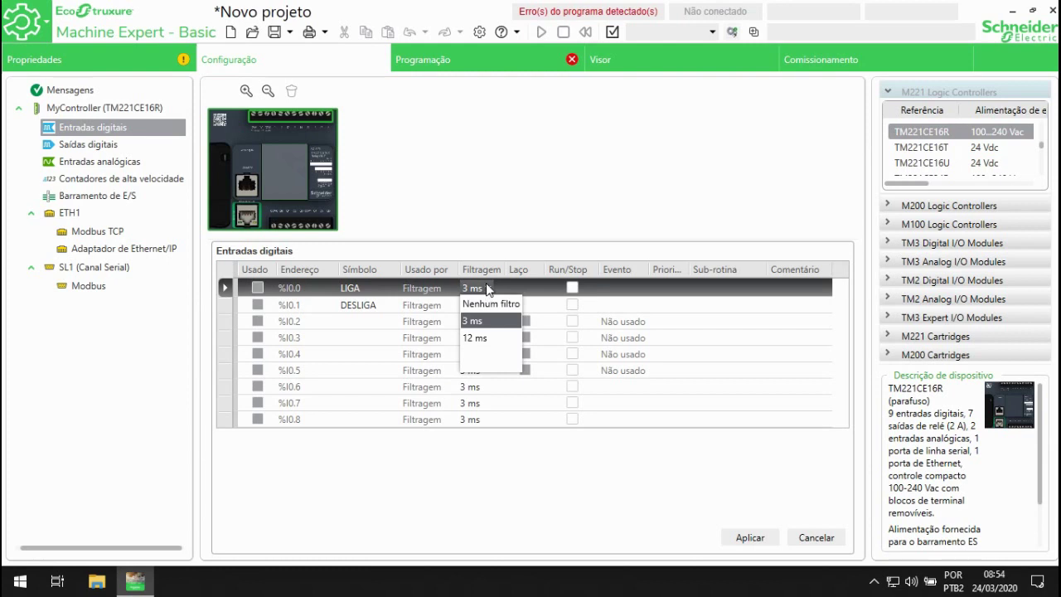
pyautogui.click(488, 290)
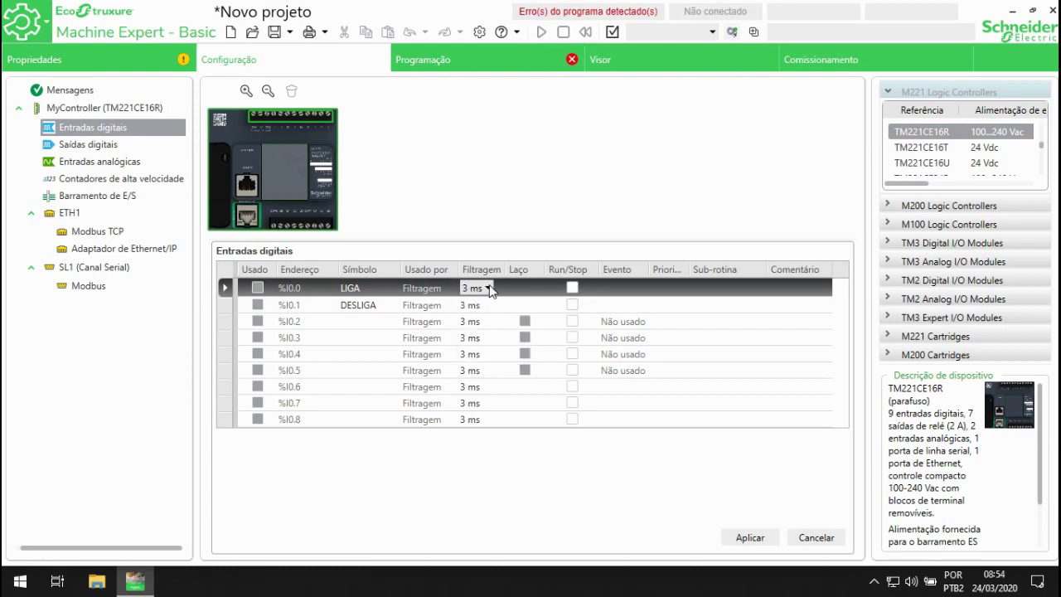
pyautogui.click(487, 305)
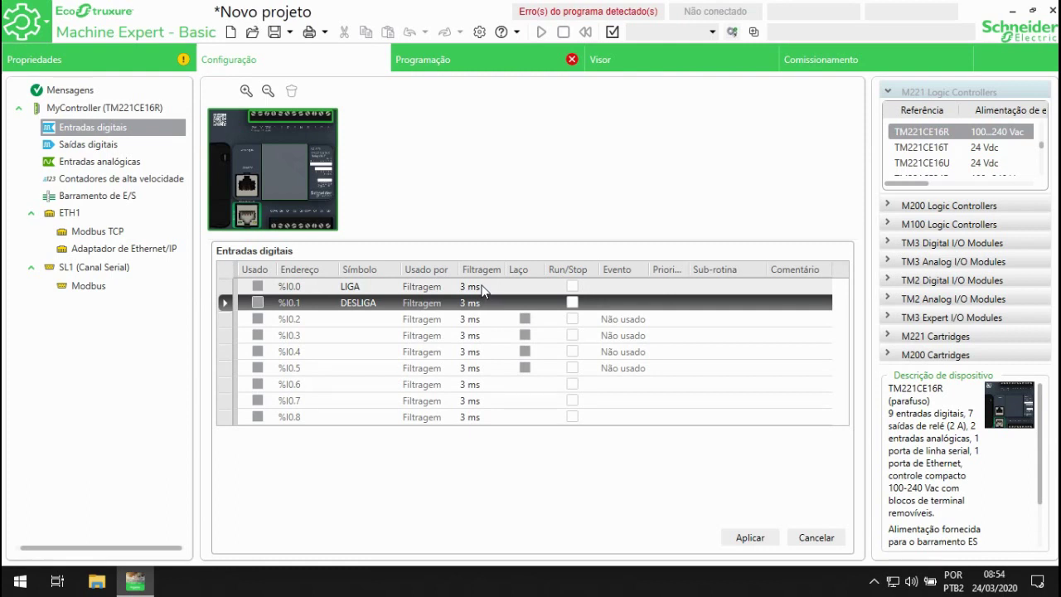
pyautogui.click(483, 288)
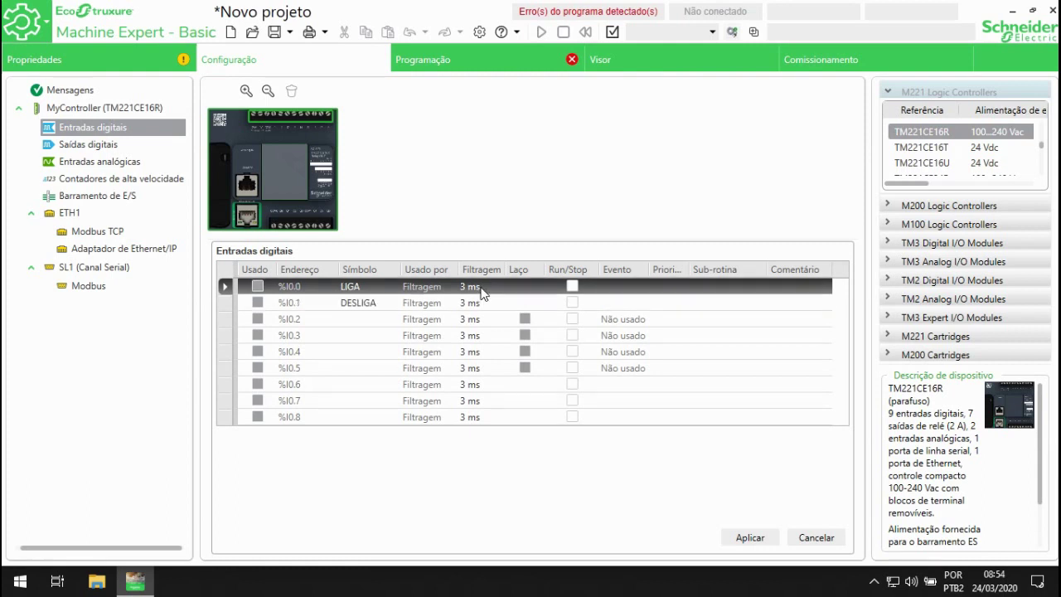
pyautogui.click(492, 304)
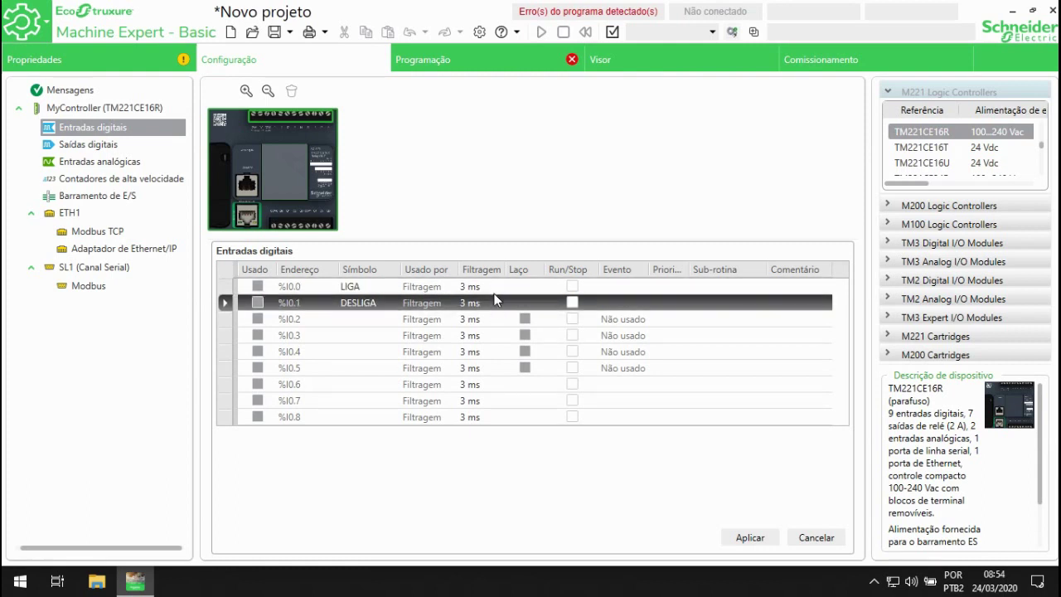
pyautogui.click(495, 291)
pyautogui.click(496, 297)
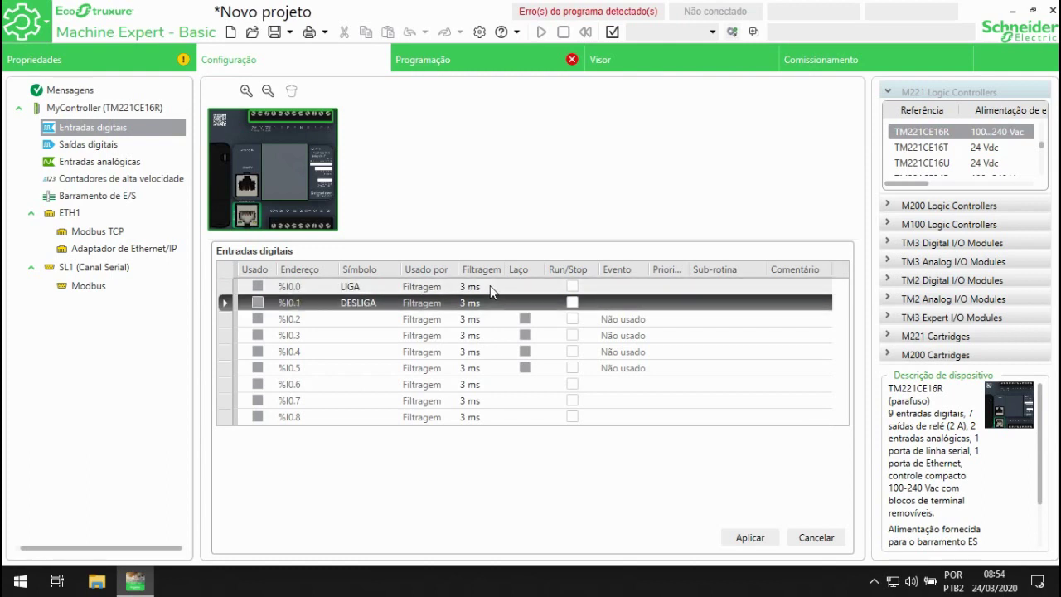
pyautogui.click(482, 292)
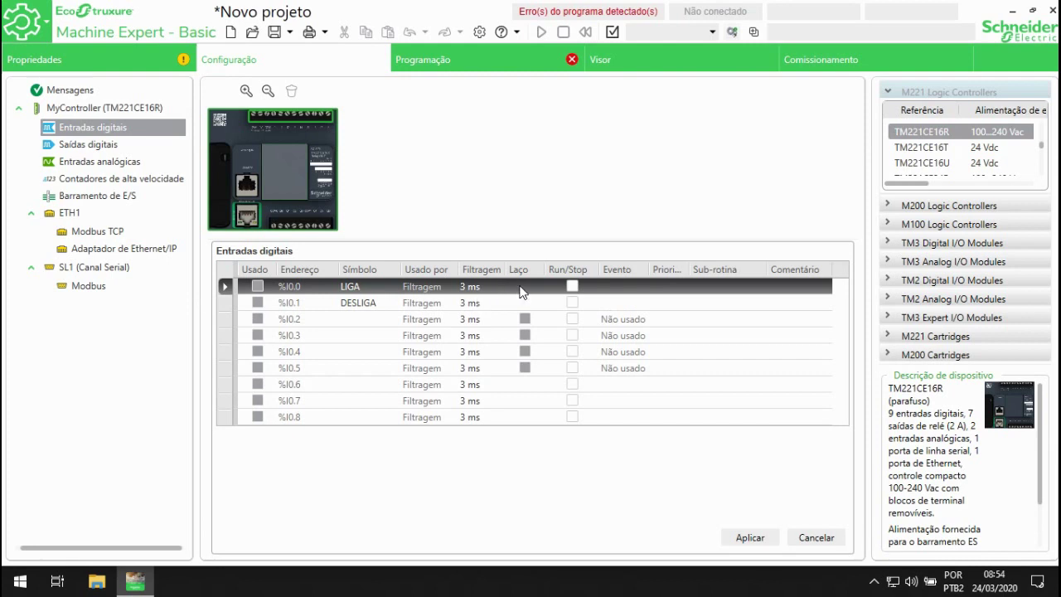
# Try assigning the Run/Stop function to digital input %I0.0.
pyautogui.press('Down')
pyautogui.press('Down')
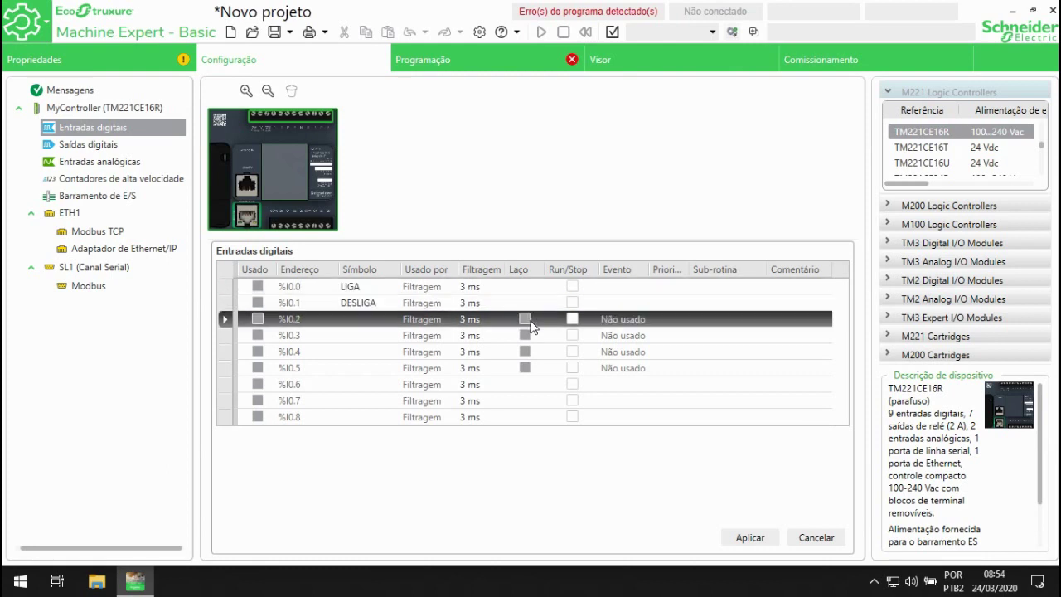
pyautogui.click(531, 293)
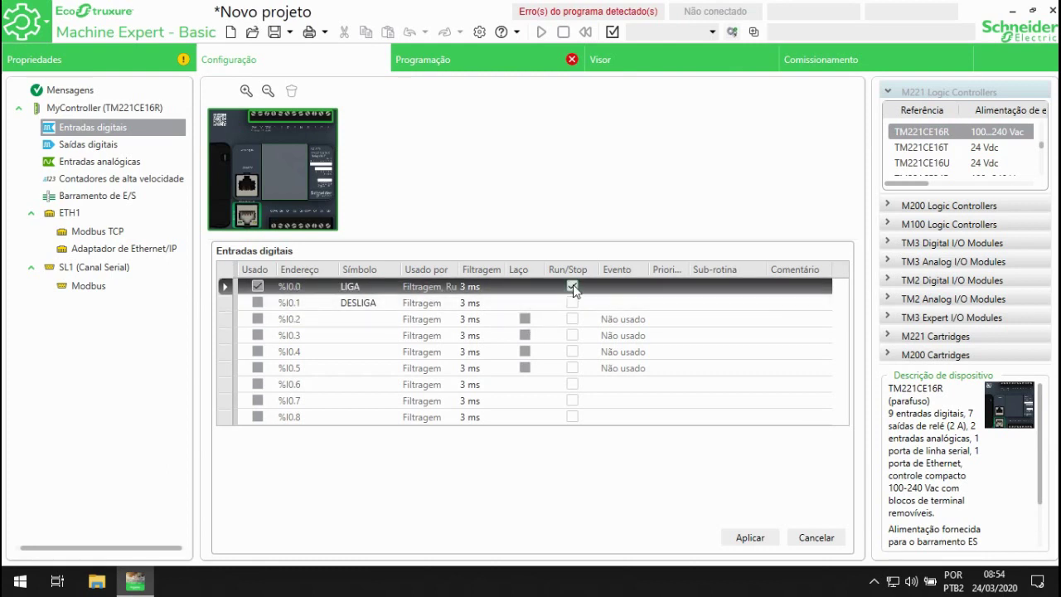
pyautogui.click(573, 417)
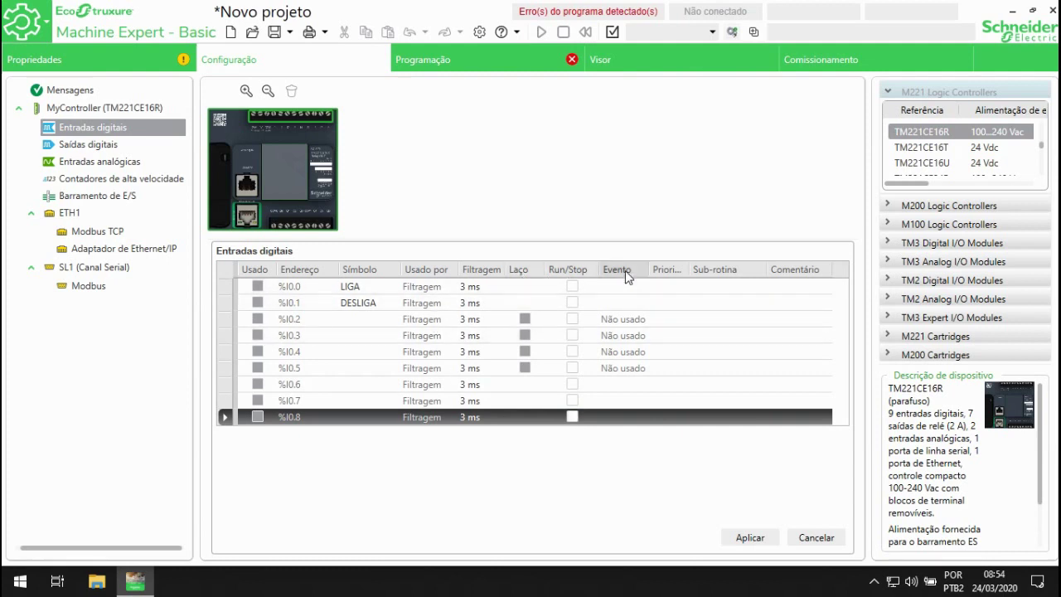
# Widen the Evento column and examine the event settings of digital inputs %I0.2 to %I0.5.
pyautogui.moveTo(650, 269); pyautogui.dragTo(709, 270)
pyautogui.click(634, 318)
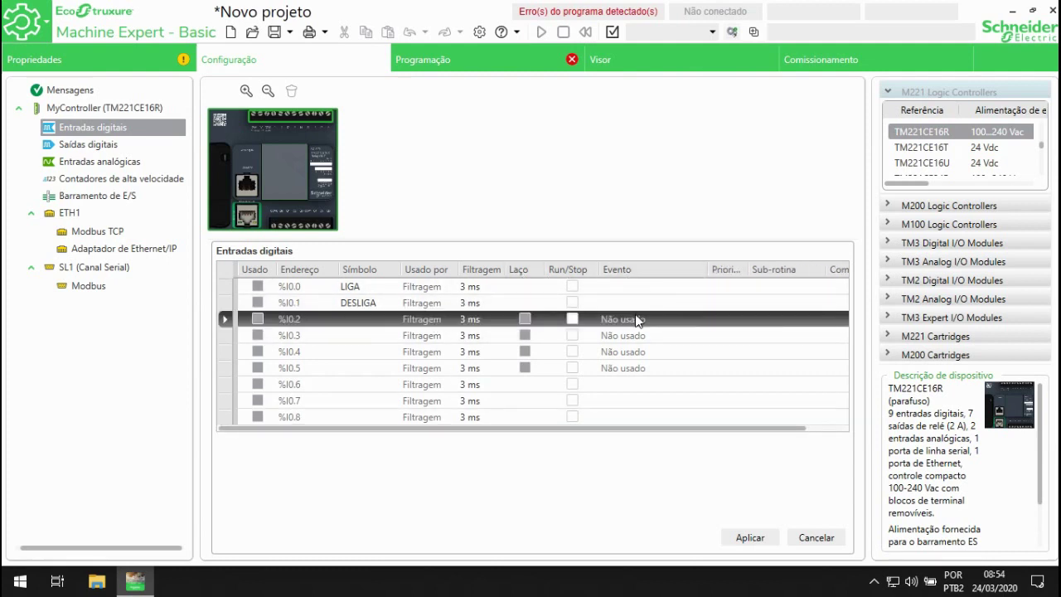
pyautogui.click(640, 335)
pyautogui.click(644, 353)
pyautogui.click(644, 367)
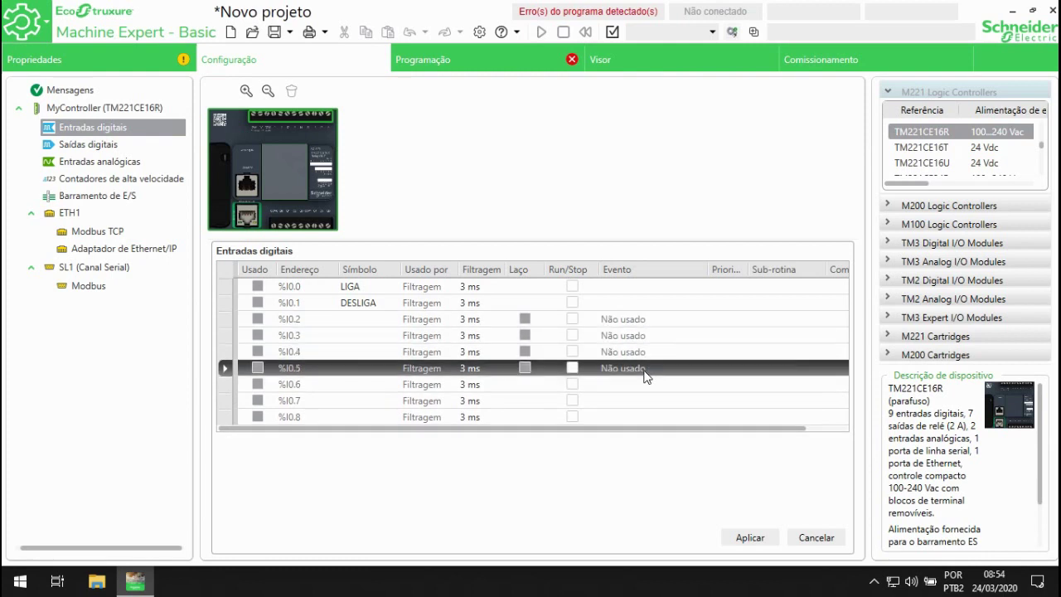
pyautogui.click(634, 320)
pyautogui.click(638, 335)
pyautogui.click(643, 367)
pyautogui.click(638, 334)
pyautogui.click(634, 303)
pyautogui.click(623, 335)
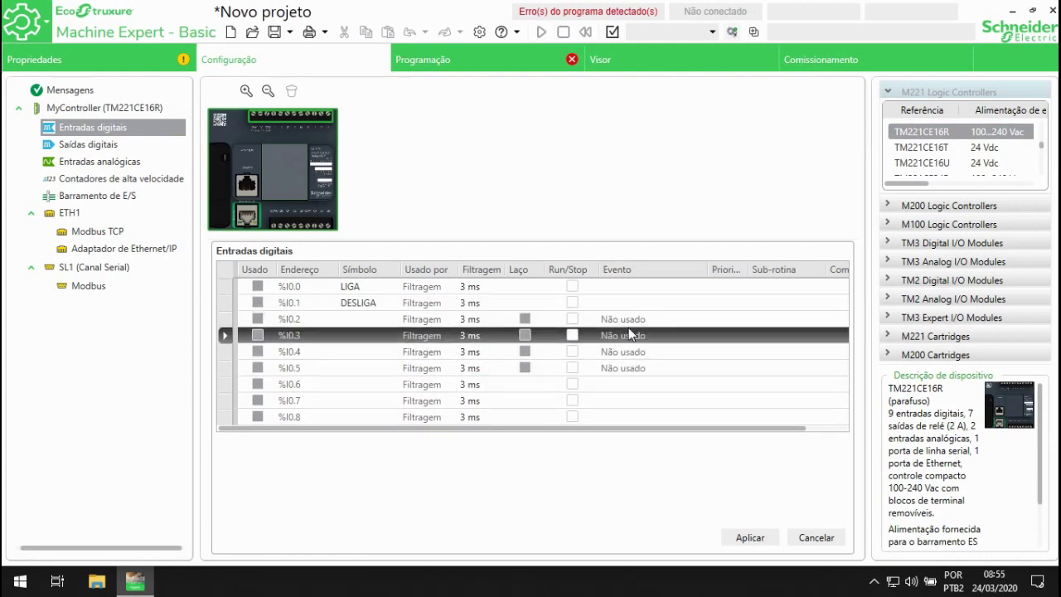
# Narrow the Evento column of the digital inputs table and widen the Prioridade column to show its full heading.
pyautogui.click(625, 351)
pyautogui.click(624, 367)
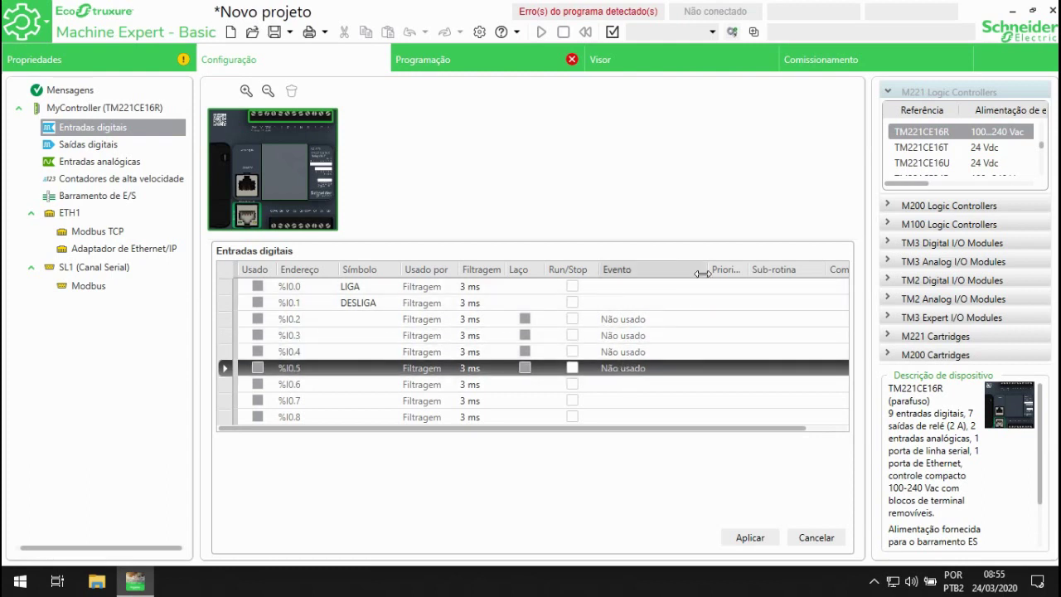
pyautogui.click(673, 285)
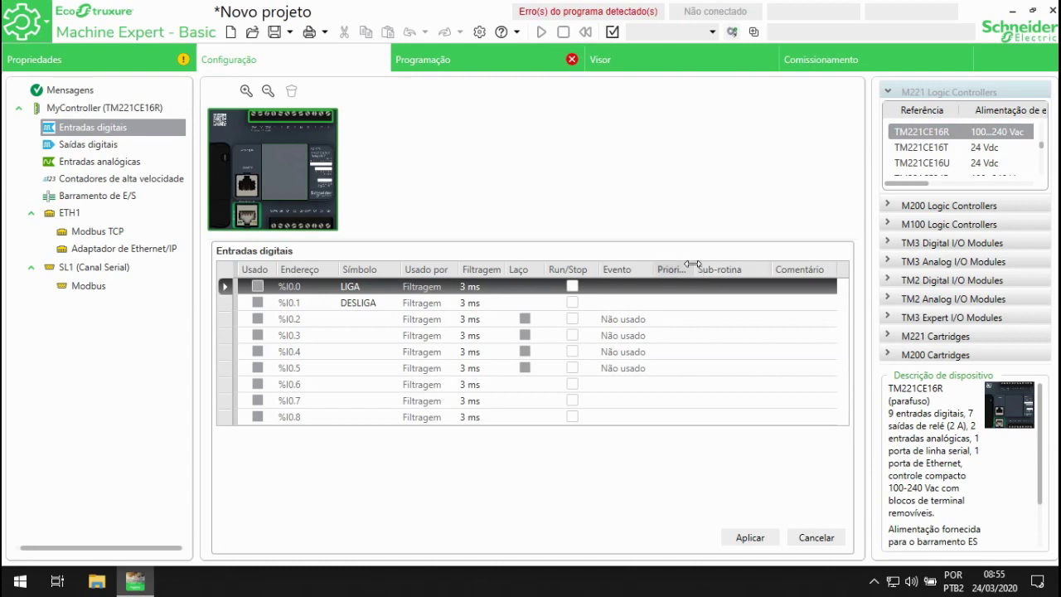
pyautogui.moveTo(692, 263); pyautogui.dragTo(719, 265)
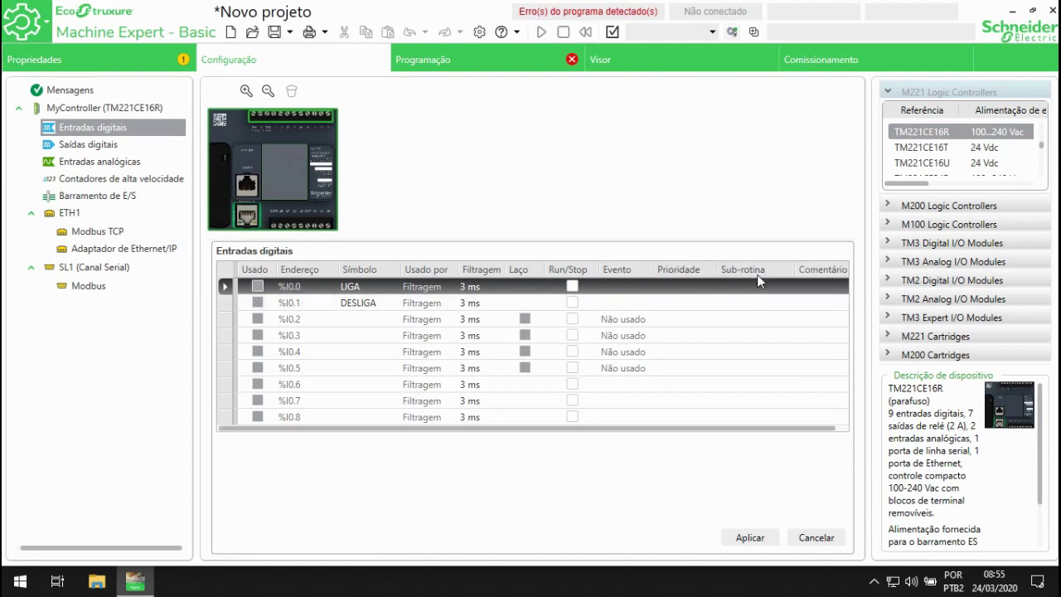
pyautogui.click(701, 419)
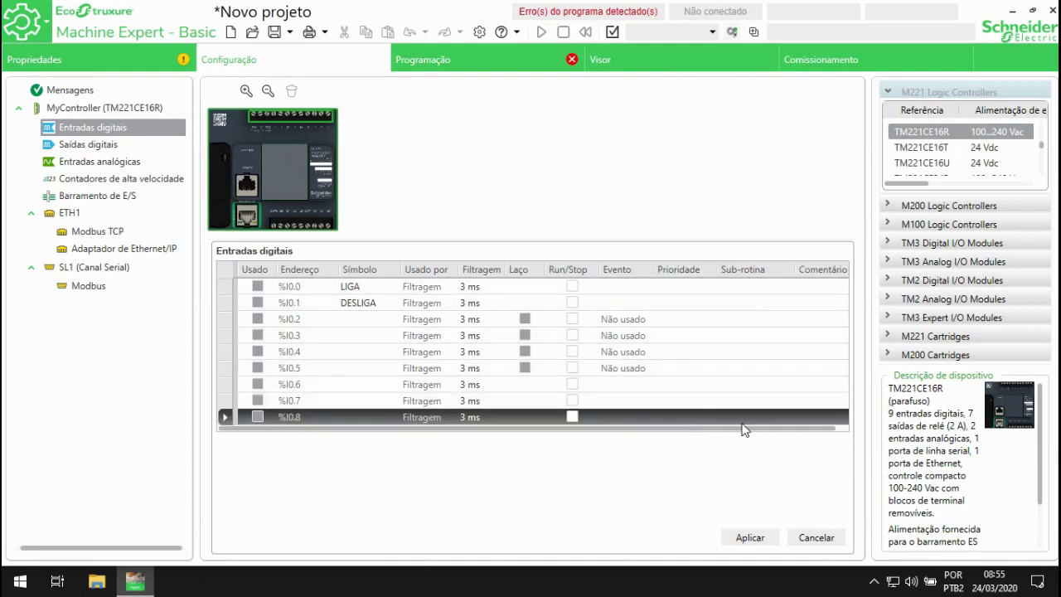
# Add the comment "O botão de liga" to digital input %I0.0.
pyautogui.click(818, 286)
pyautogui.click(818, 286)
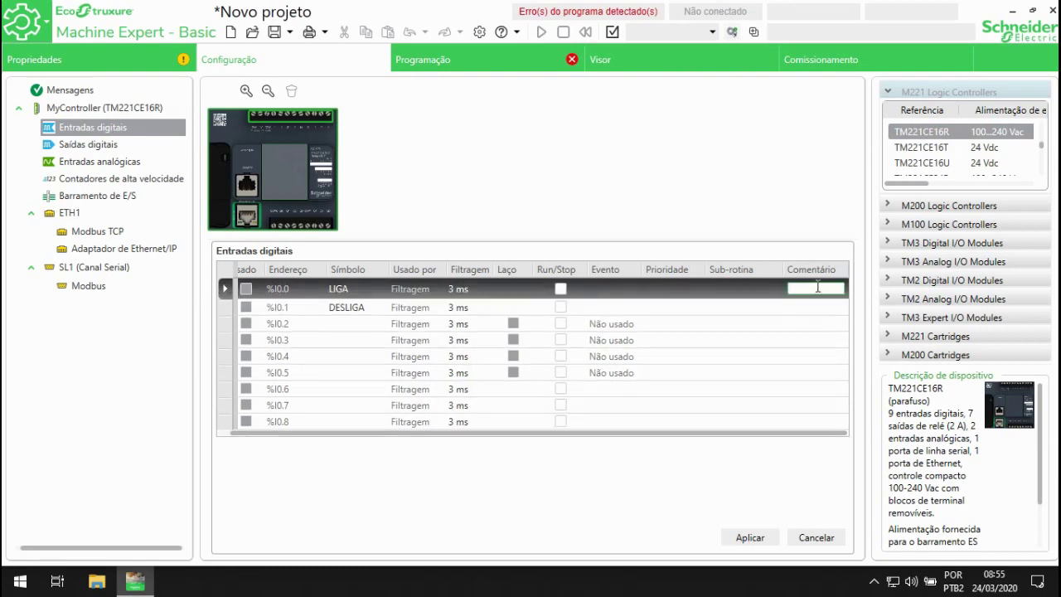
pyautogui.write('B')
pyautogui.press('Return')
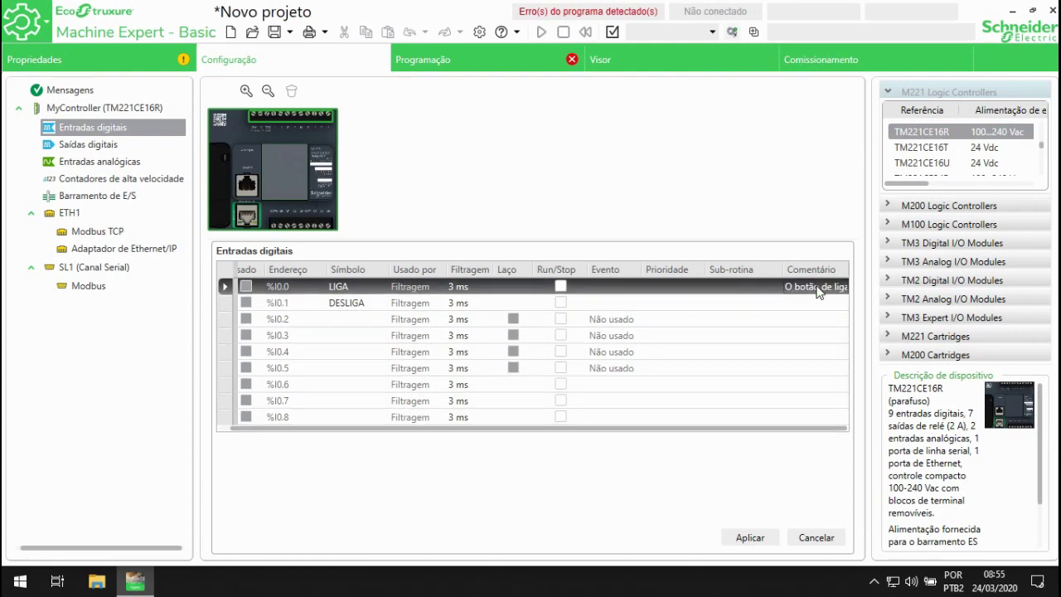
# Reuse the %I0.0 comment for %I0.1 as "O botão de desliga", applying the input changes while switching to the digital outputs.
pyautogui.click(817, 286)
pyautogui.hotkey('ctrl', 'c')
pyautogui.click(818, 305)
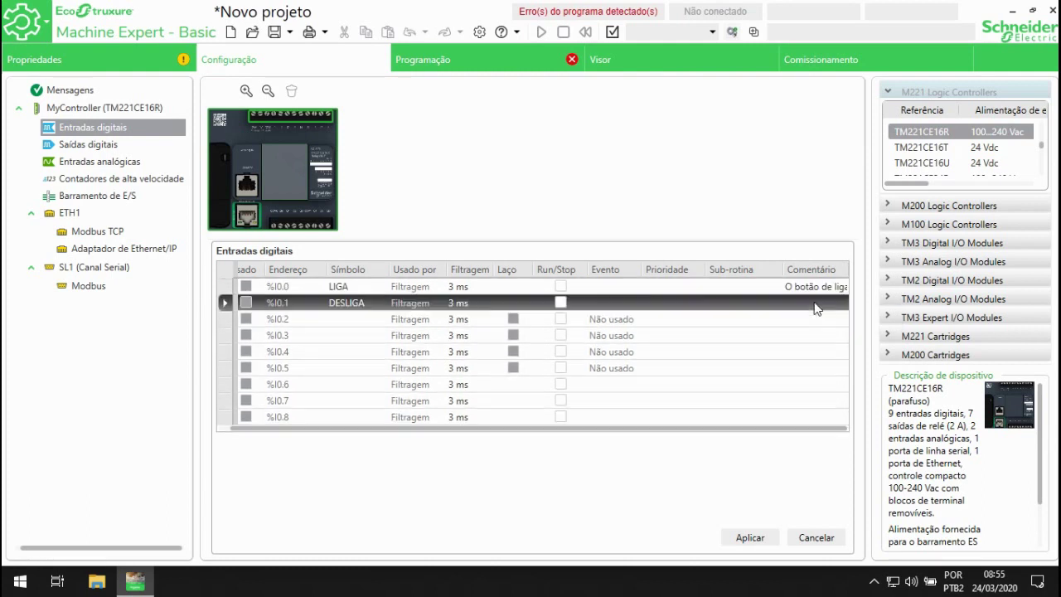
pyautogui.click(817, 305)
pyautogui.hotkey('ctrl', 'v')
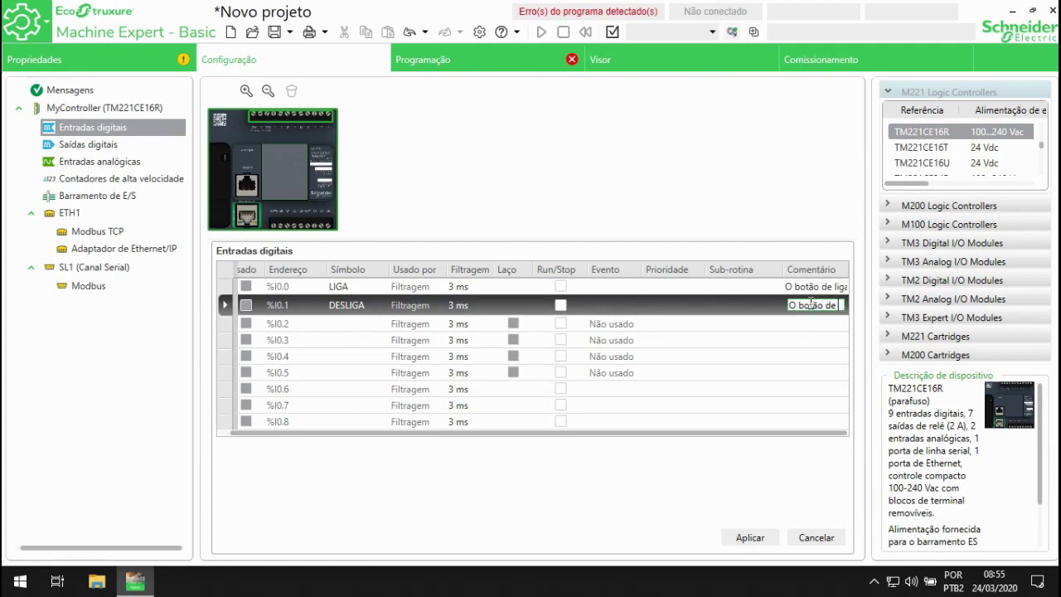
pyautogui.press('BackSpace')
pyautogui.press('BackSpace')
pyautogui.press('BackSpace')
pyautogui.press('BackSpace')
pyautogui.write('desliga')
pyautogui.press('Return')
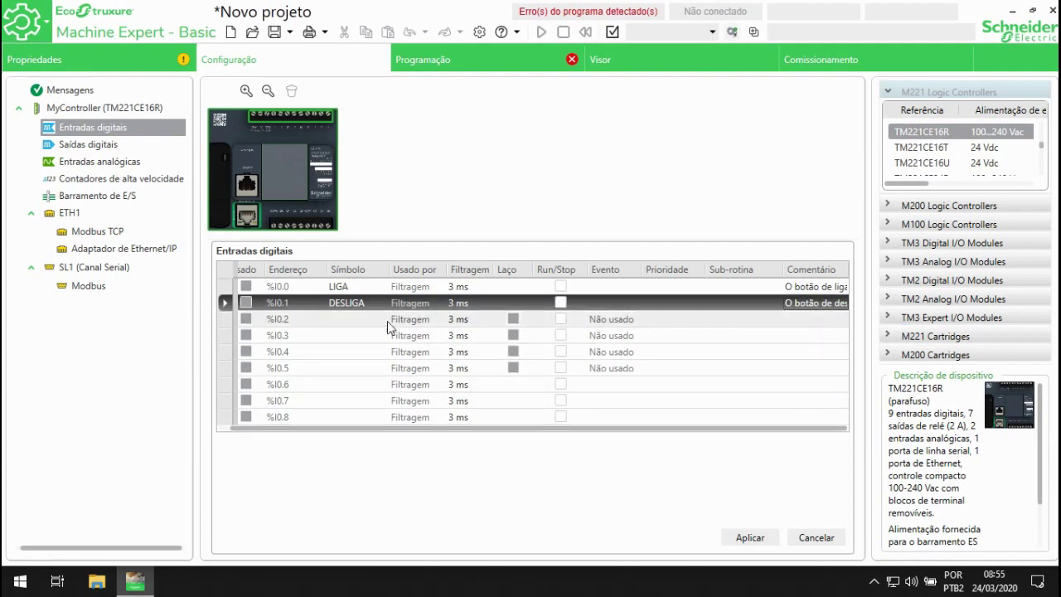
pyautogui.click(91, 146)
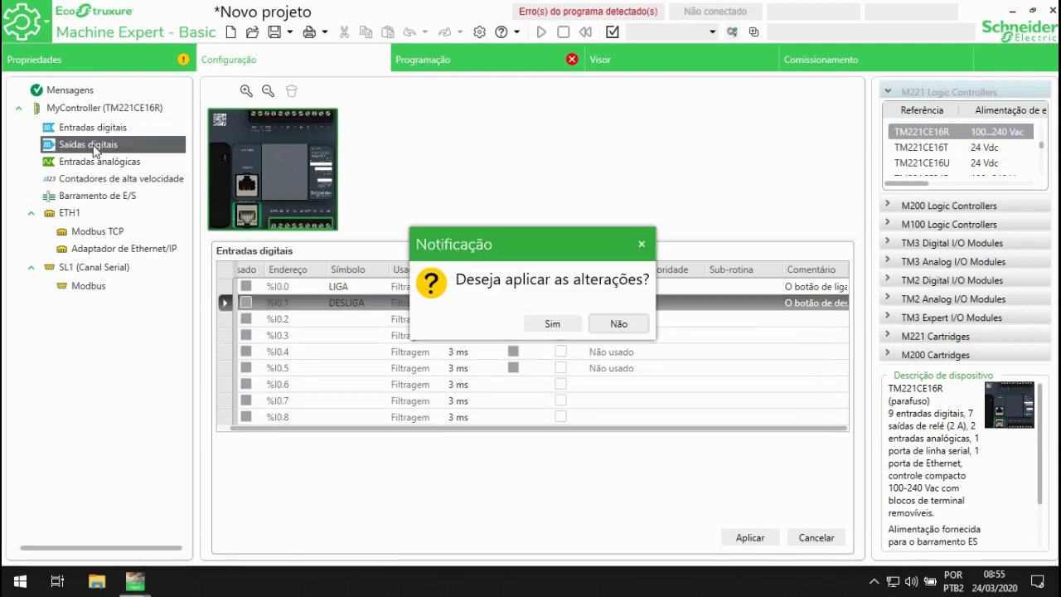
pyautogui.click(552, 324)
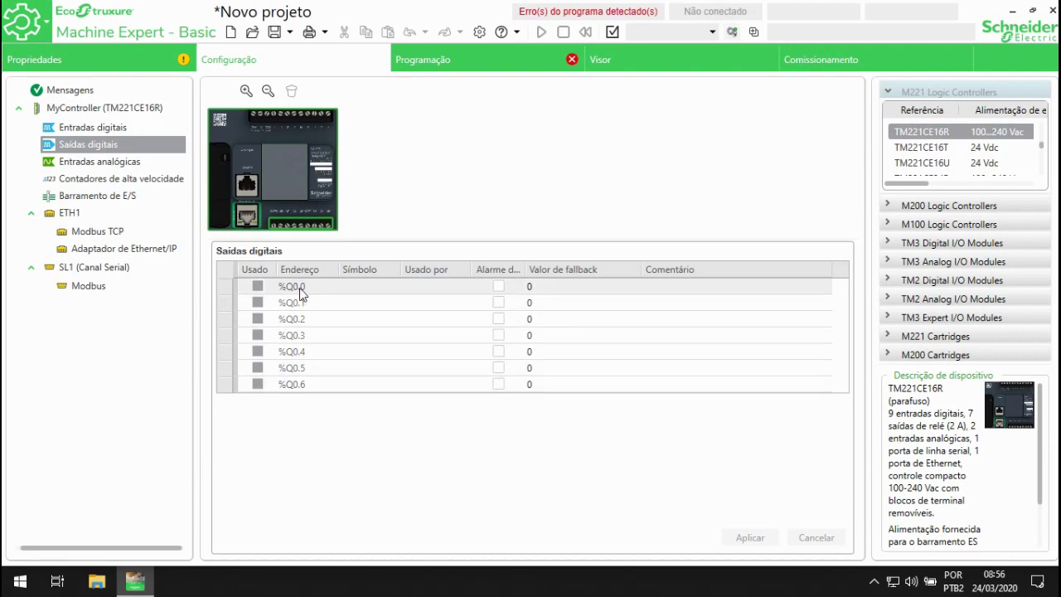
# Assign the symbol BOBINA and the comment "Bobina de contator" to digital output %Q0.0.
pyautogui.doubleClick(349, 288)
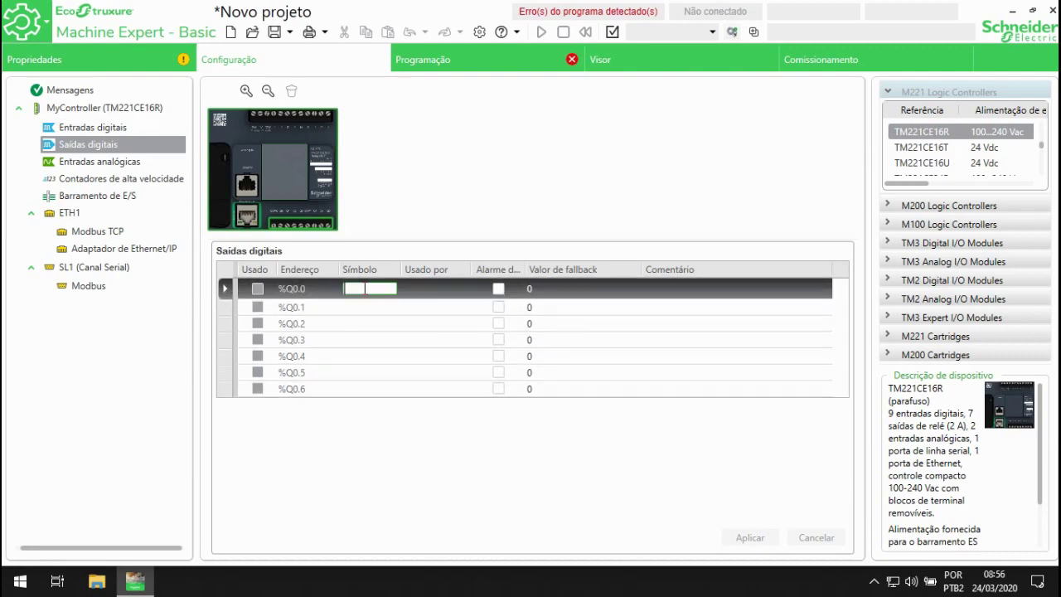
pyautogui.write('bobina')
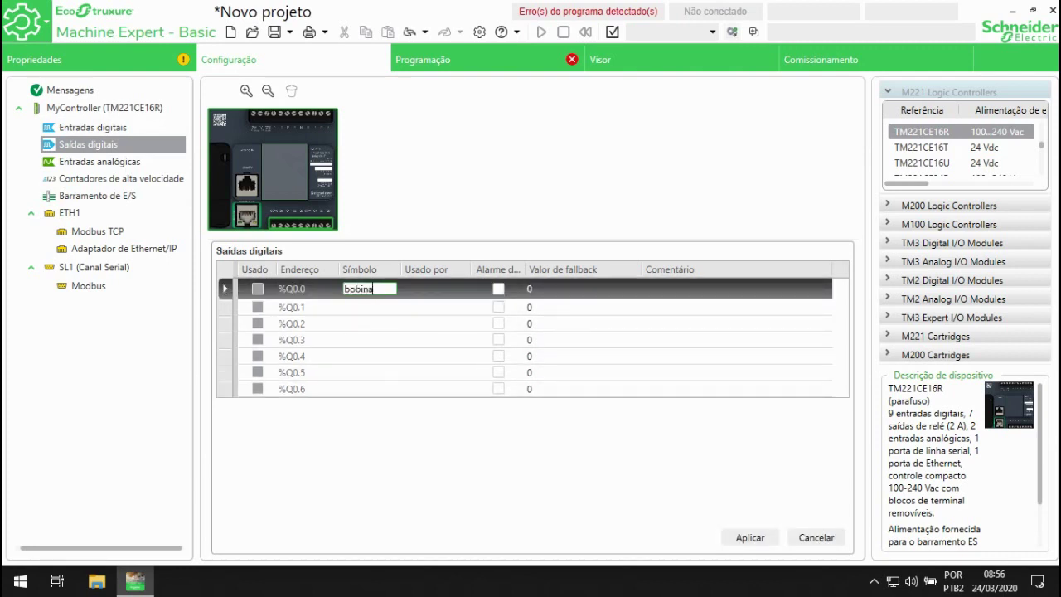
pyautogui.press('Return')
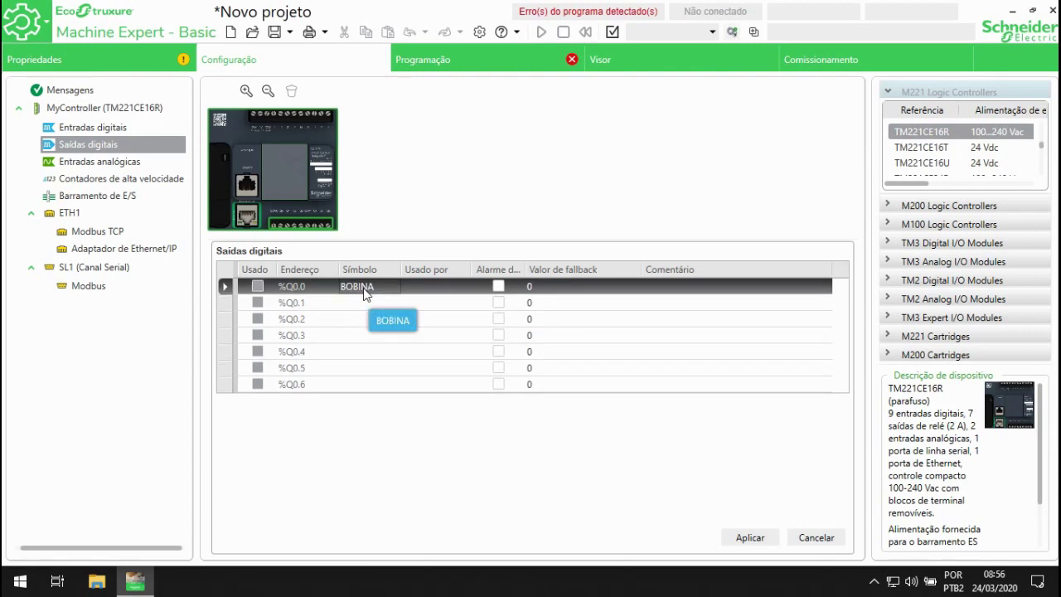
pyautogui.doubleClick(694, 288)
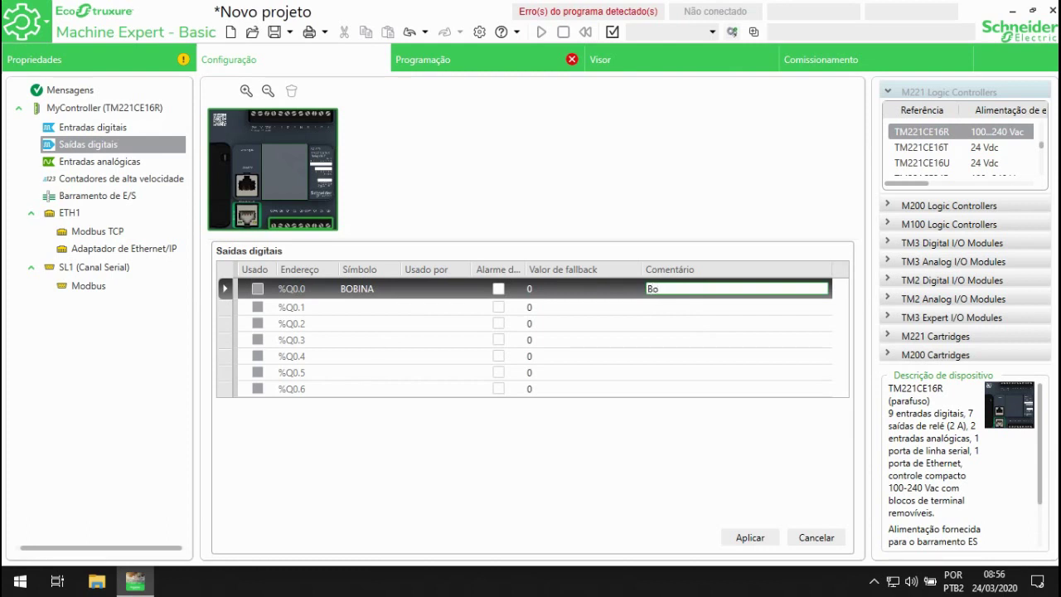
pyautogui.write('Bobina de contator')
pyautogui.press('Return')
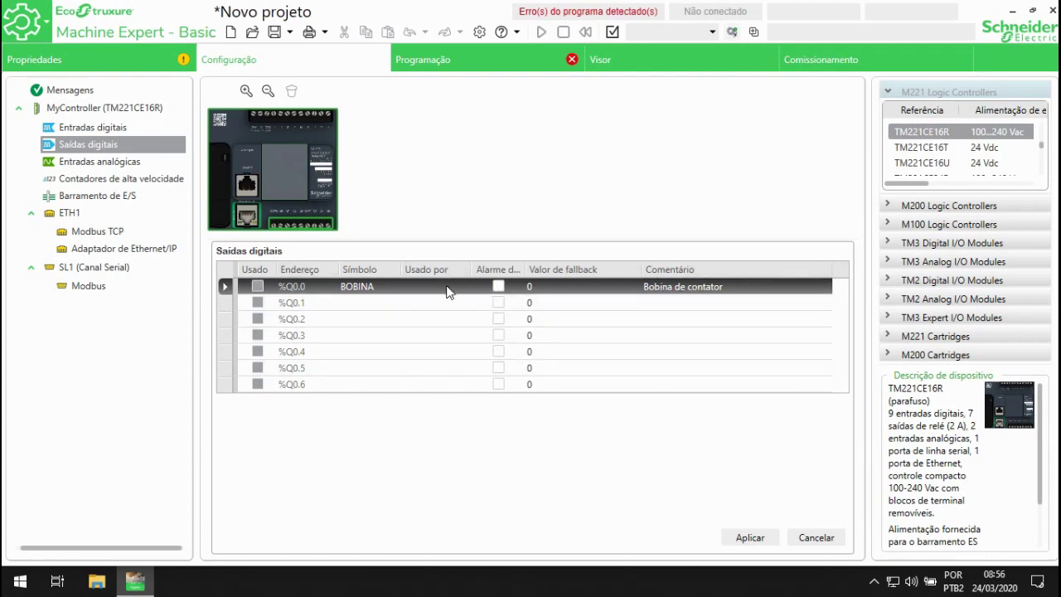
# Widen the Alarme de status column and try using digital output %Q0.0 as the status alarm.
pyautogui.moveTo(471, 269); pyautogui.dragTo(596, 278)
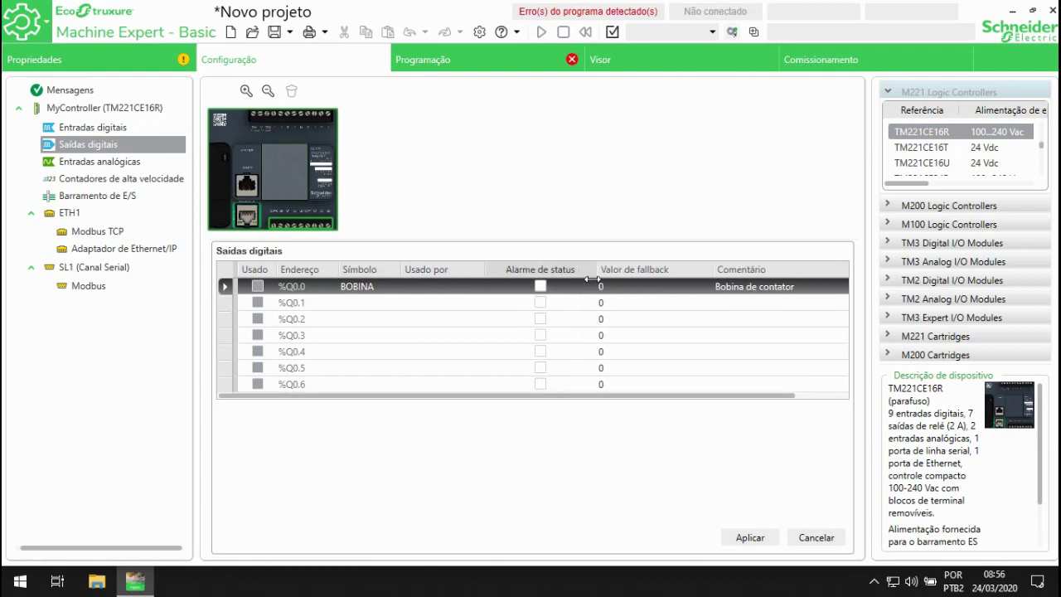
pyautogui.click(537, 286)
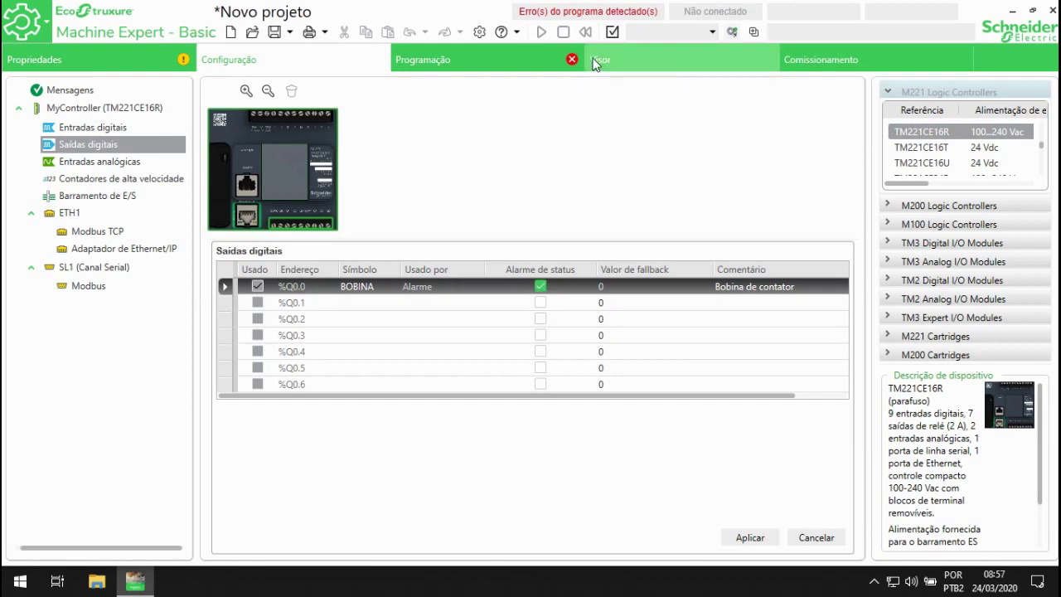
pyautogui.click(542, 288)
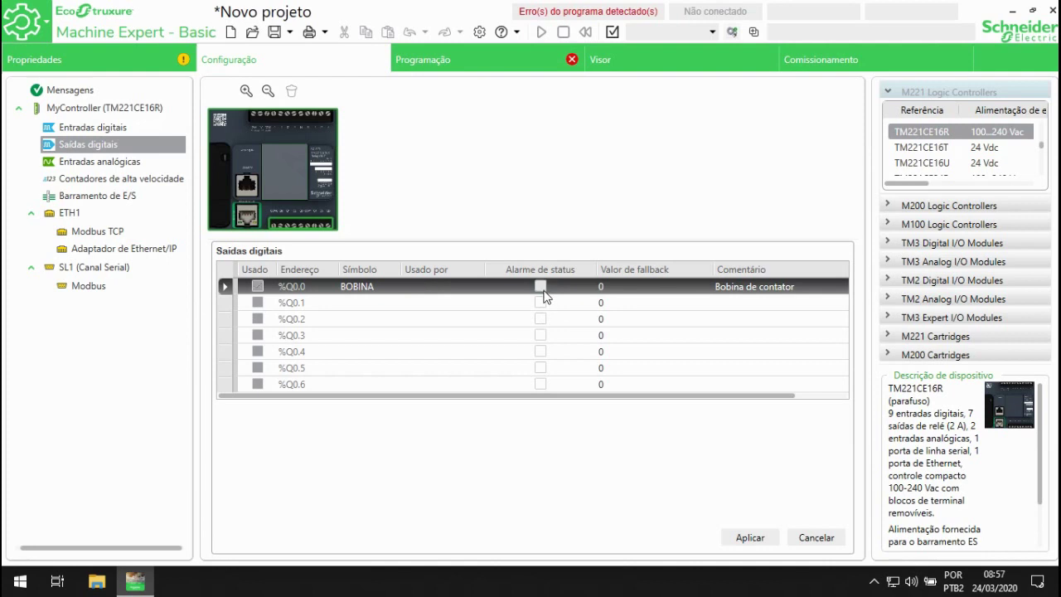
# Inspect the fallback value of digital output %Q0.0 and apply the output changes while switching to the analog inputs.
pyautogui.click(619, 286)
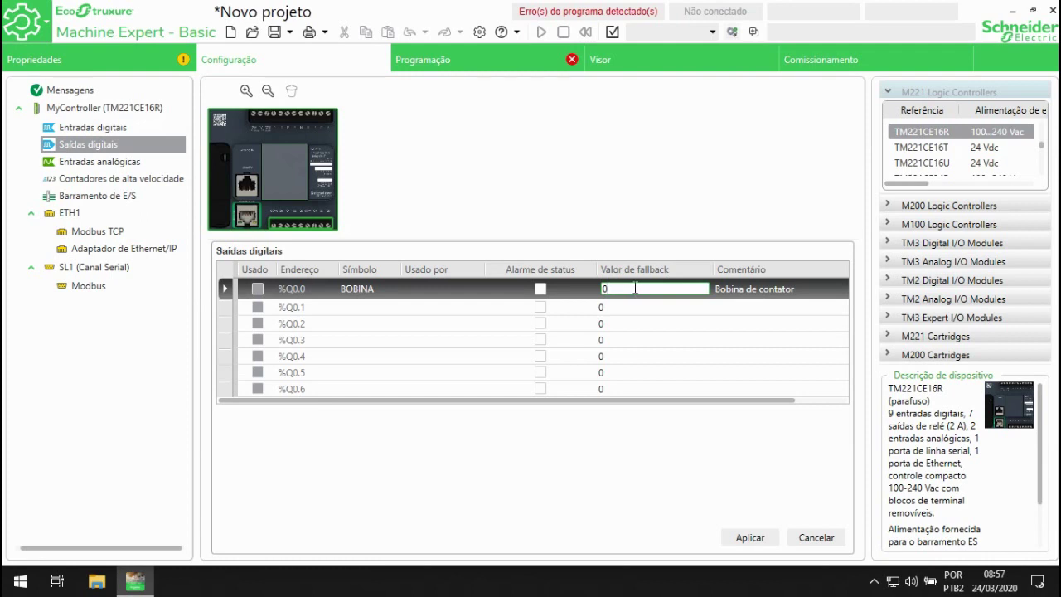
pyautogui.doubleClick(649, 296)
pyautogui.press('Return')
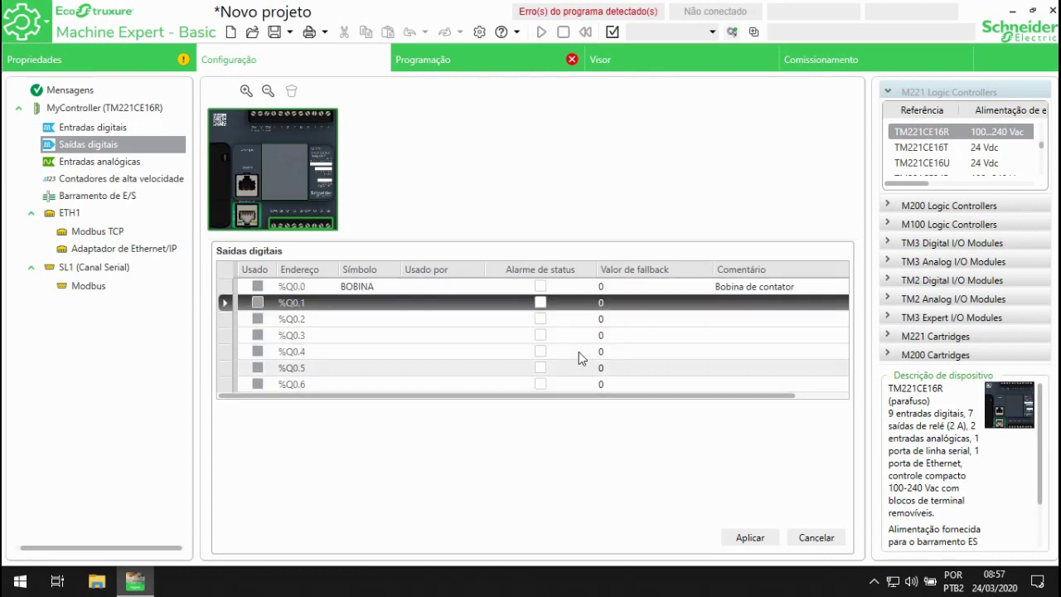
pyautogui.click(617, 290)
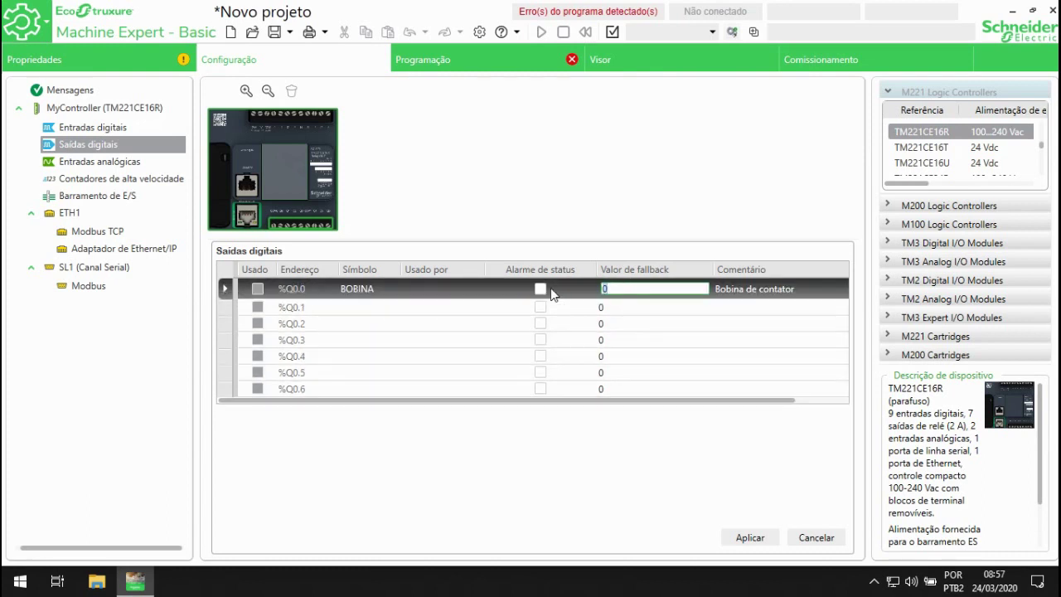
pyautogui.click(615, 288)
pyautogui.click(391, 340)
pyautogui.click(356, 287)
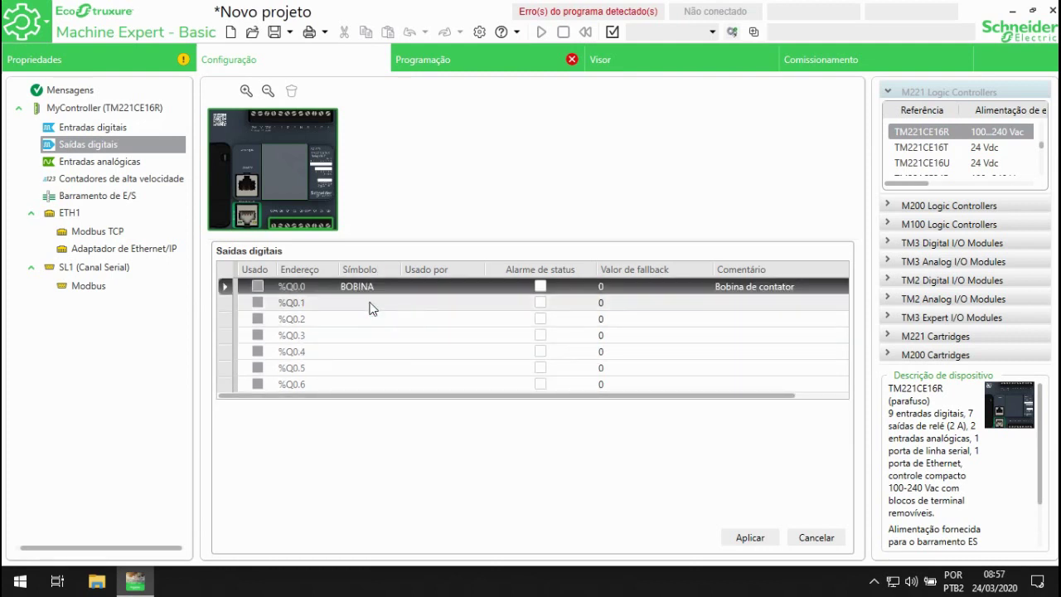
pyautogui.click(93, 164)
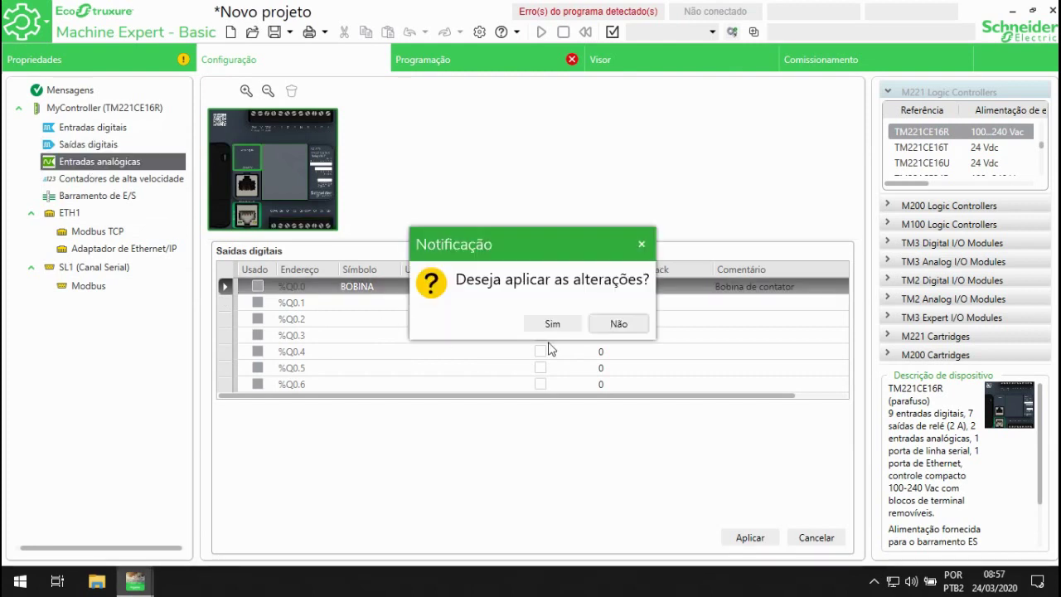
pyautogui.click(567, 326)
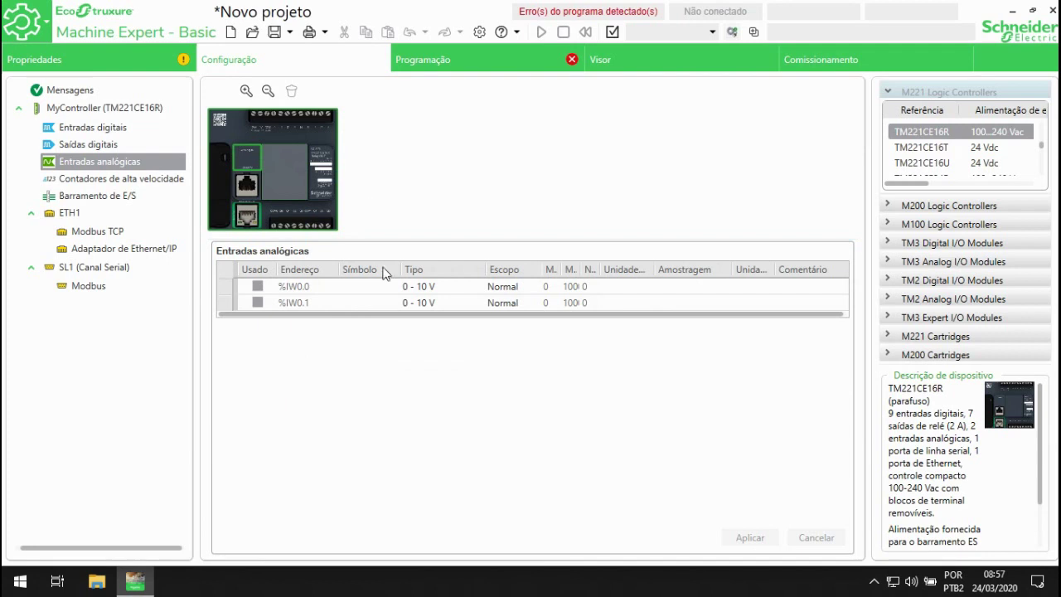
# Examine the type options and the minimum and maximum values of analog input %IW0.0, widening the Mínimo and Máximo columns.
pyautogui.click(436, 287)
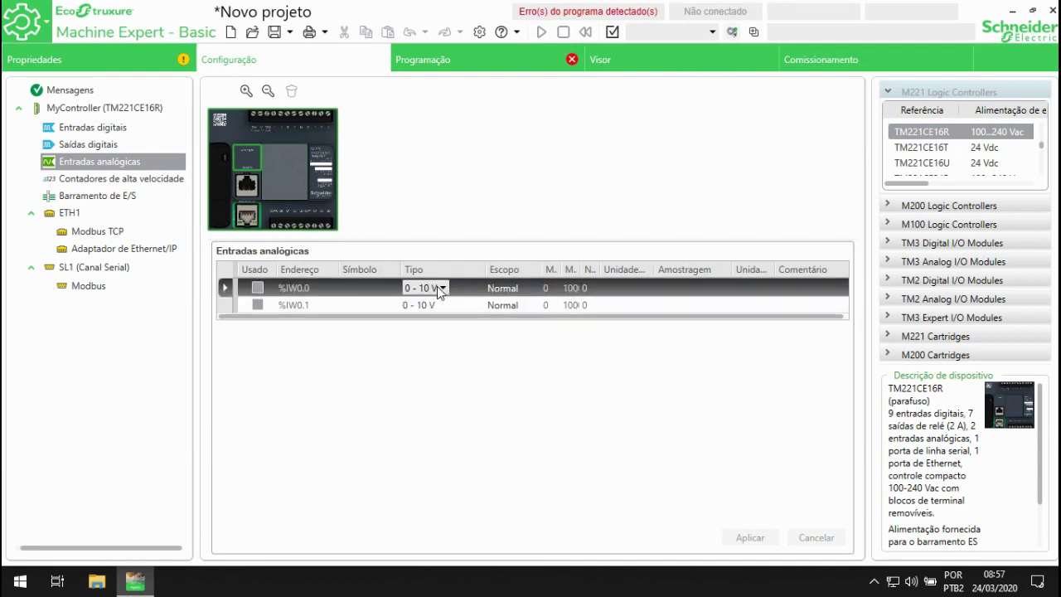
pyautogui.click(441, 287)
pyautogui.click(496, 292)
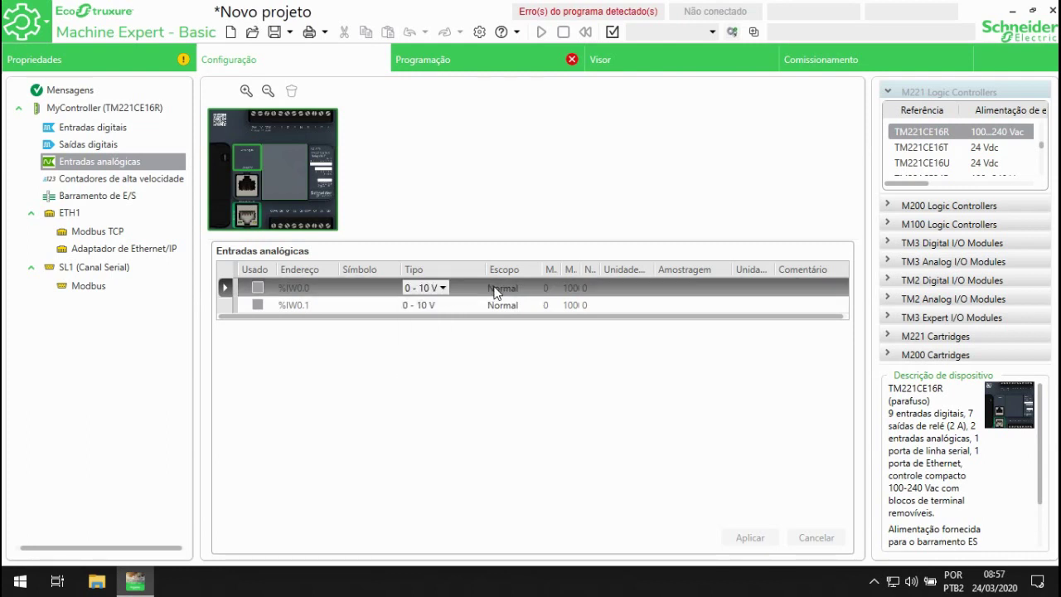
pyautogui.moveTo(560, 269); pyautogui.dragTo(634, 270)
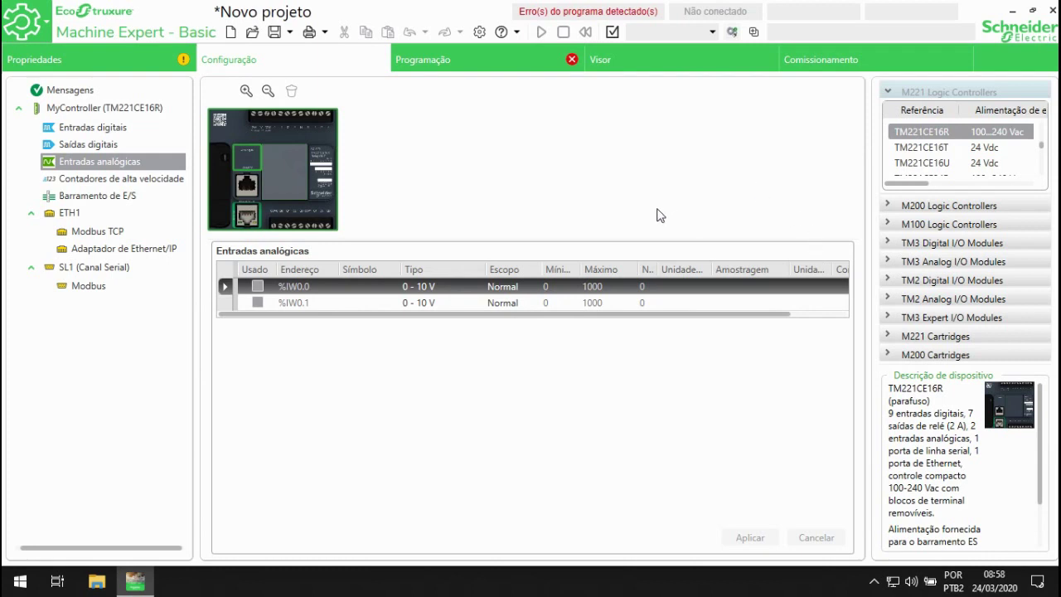
pyautogui.click(454, 288)
pyautogui.click(444, 288)
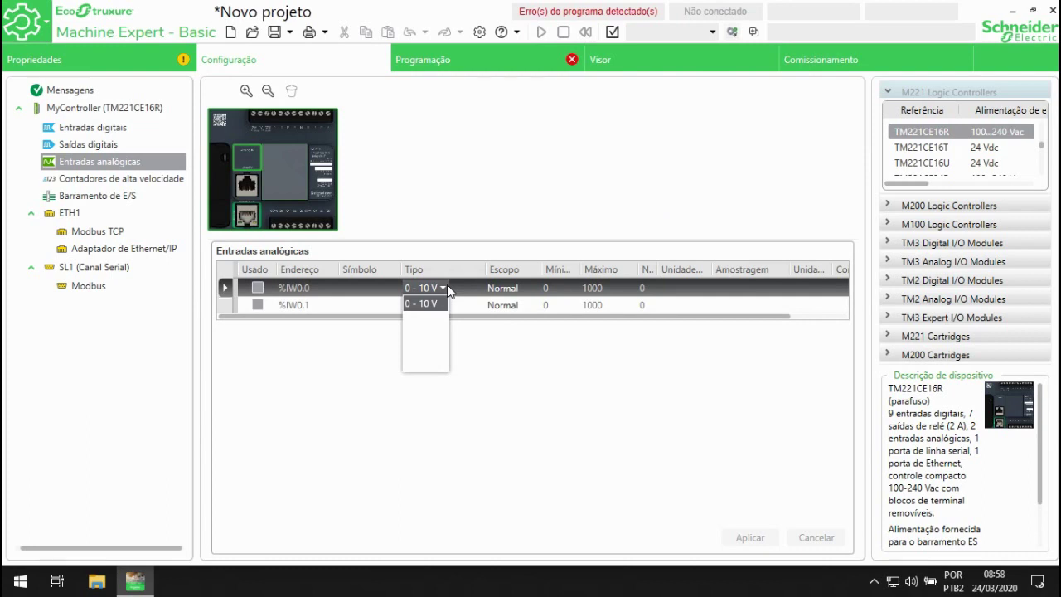
pyautogui.click(586, 295)
pyautogui.click(583, 293)
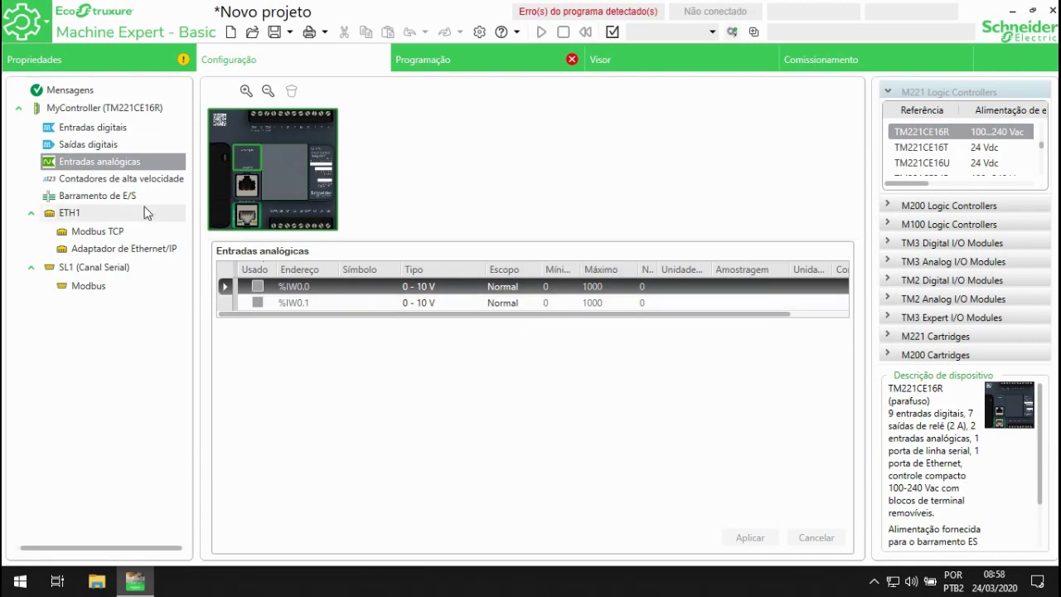
# Open the configuration assistant of high-speed counter %HSC0 and set its HSC type to Fase única.
pyautogui.click(122, 182)
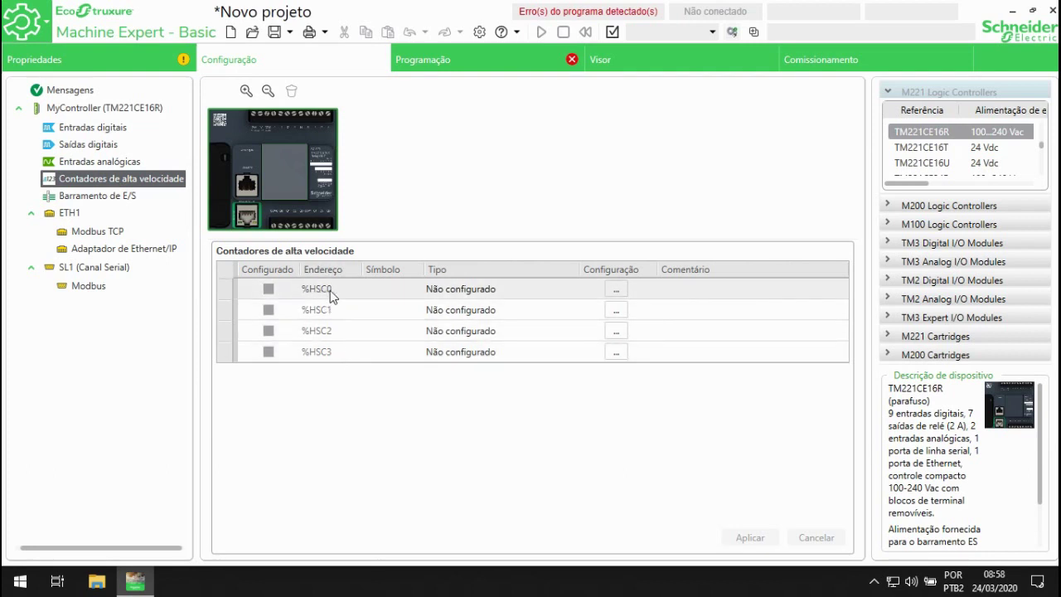
pyautogui.moveTo(335, 294); pyautogui.dragTo(351, 360)
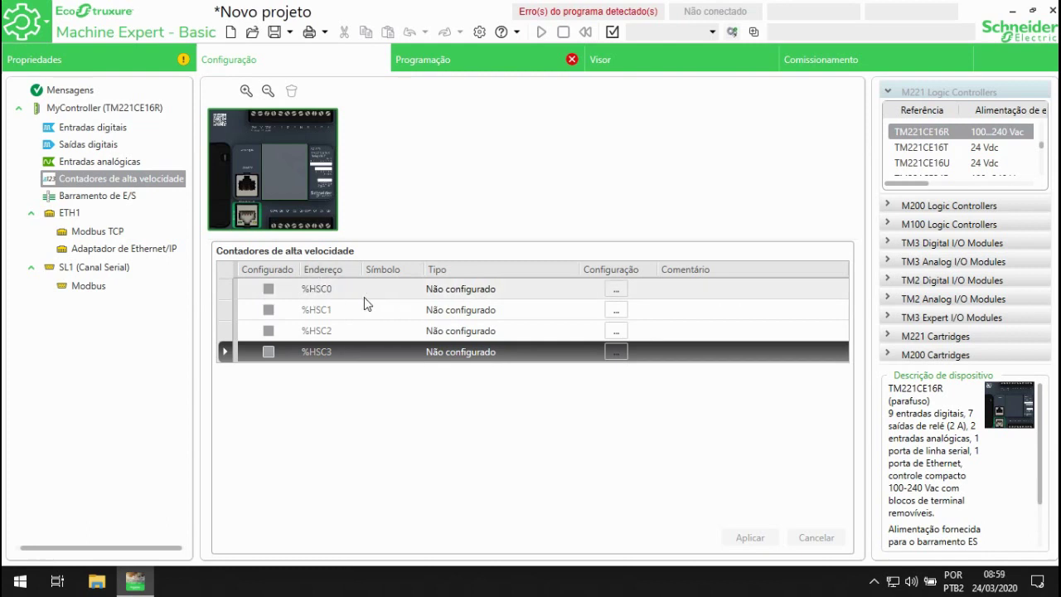
pyautogui.click(610, 295)
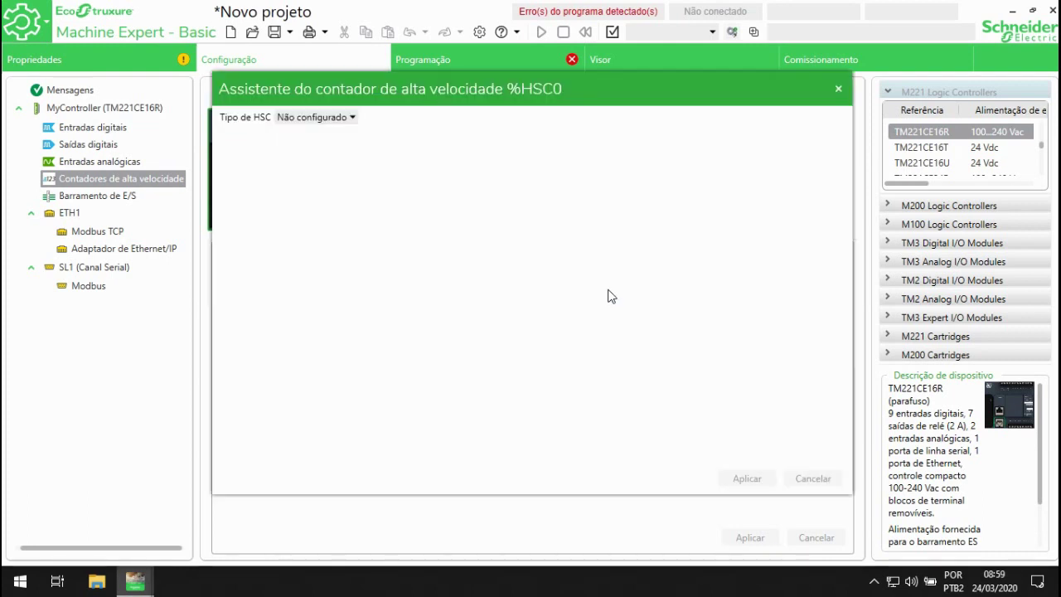
pyautogui.click(353, 118)
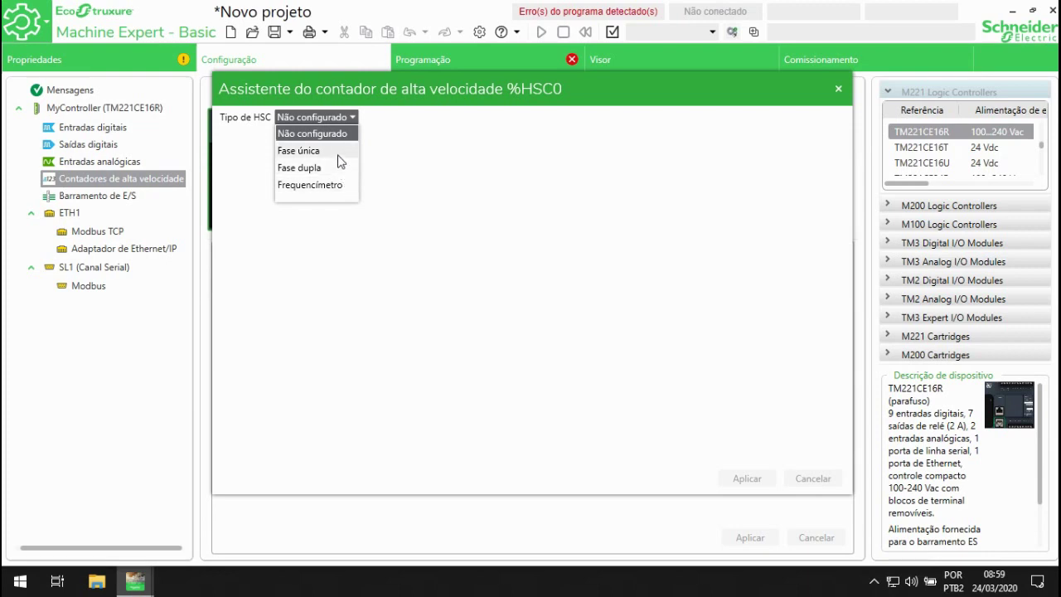
pyautogui.click(340, 151)
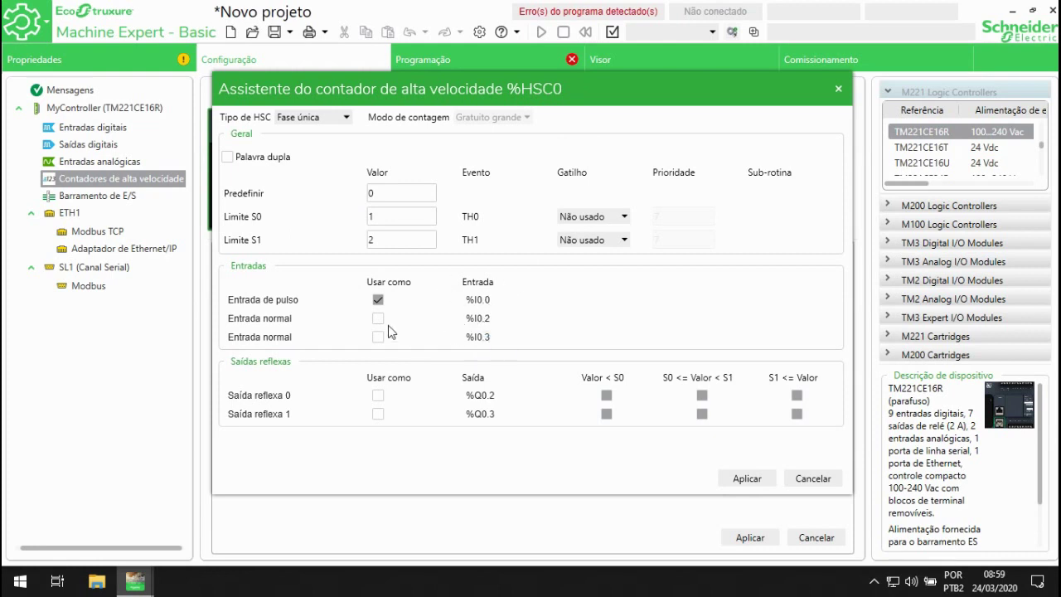
# Try the HSC type Fase dupla for %HSC0 and temporarily enable reflex output 0 (%Q0.2).
pyautogui.click(333, 121)
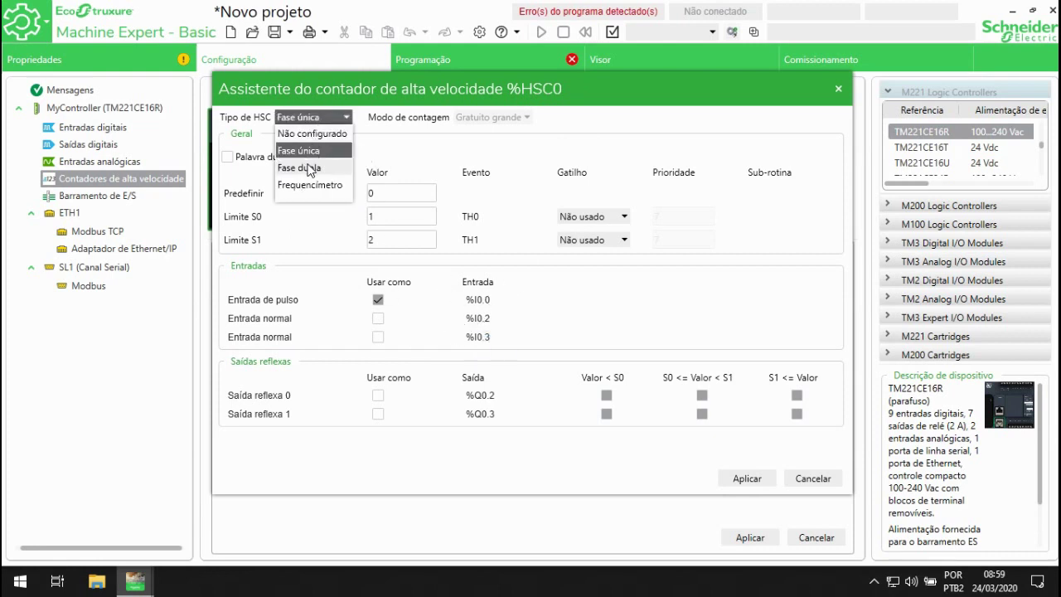
pyautogui.click(308, 165)
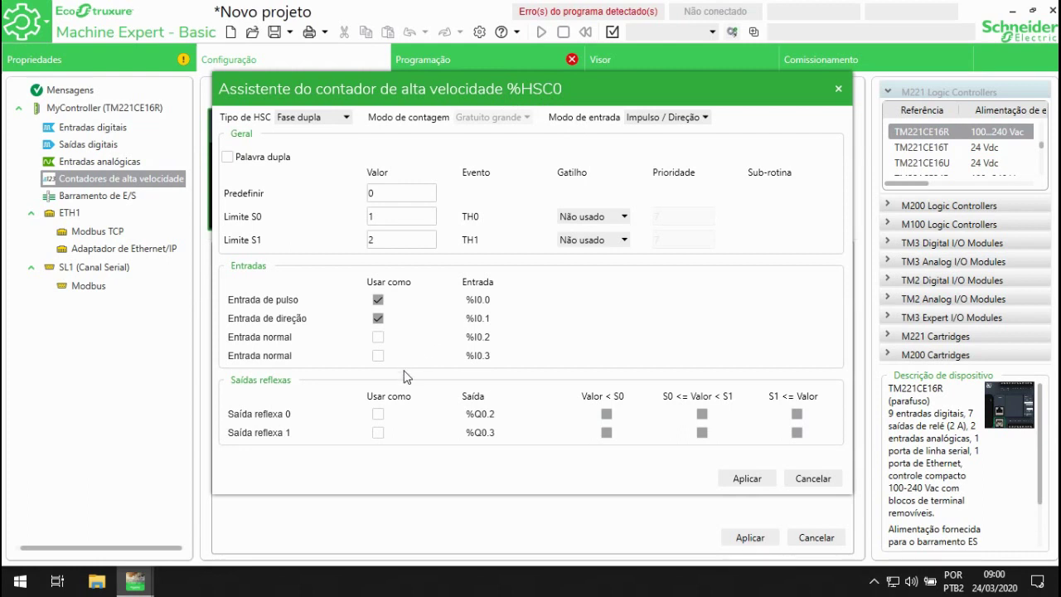
pyautogui.click(378, 414)
pyautogui.click(378, 432)
pyautogui.click(378, 433)
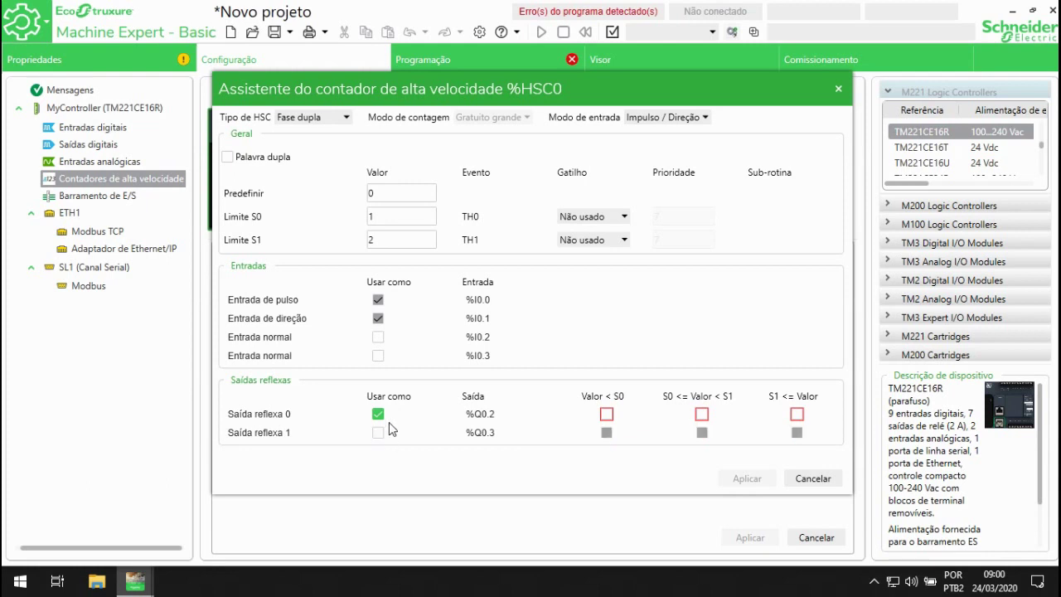
pyautogui.click(377, 414)
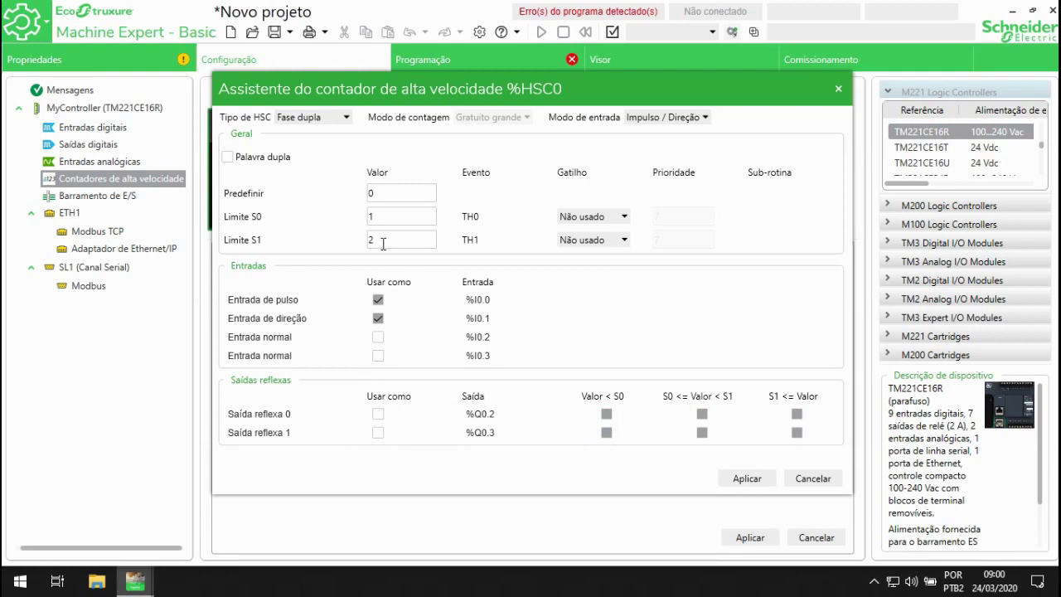
# Try enabling both reflex outputs, %Q0.2 and %Q0.3, for %HSC0 and disable them again.
pyautogui.click(378, 319)
pyautogui.click(378, 415)
pyautogui.click(378, 433)
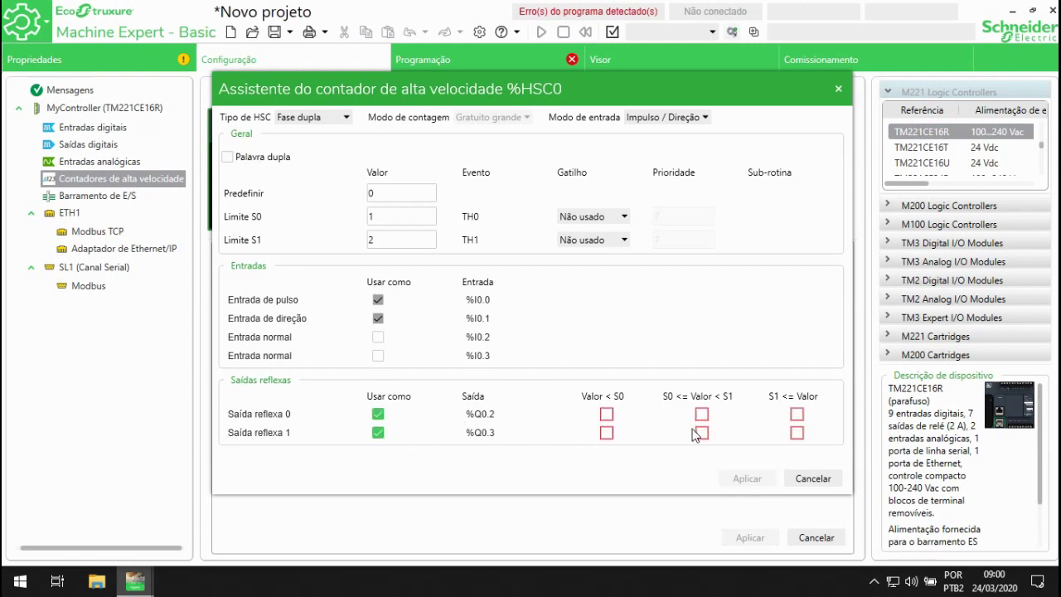
pyautogui.click(378, 414)
pyautogui.click(378, 433)
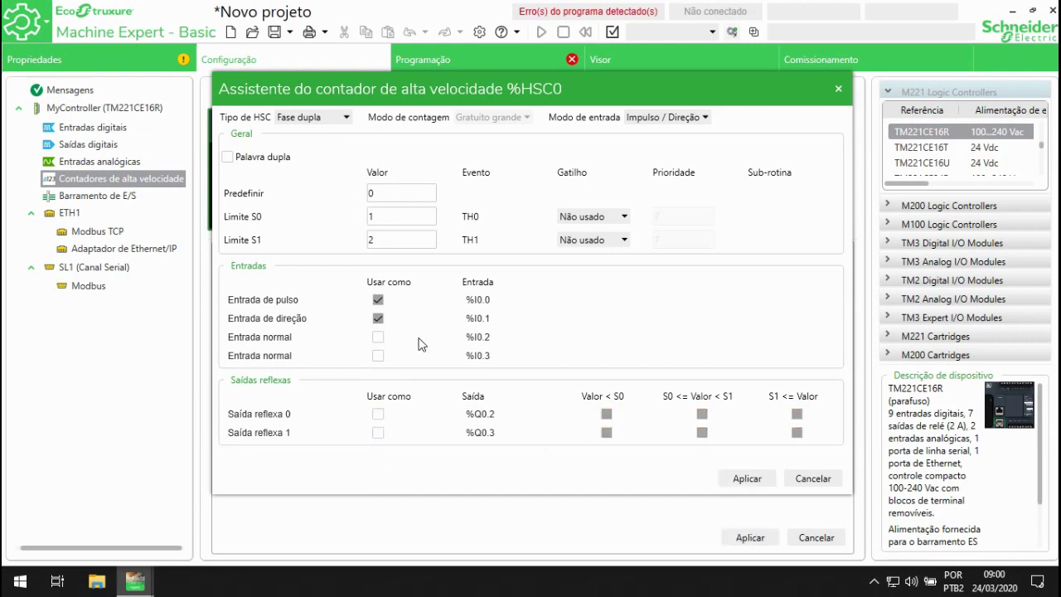
# Try the Borda de descida trigger for Limite S0, return it to Não usado and cancel the %HSC0 assistant.
pyautogui.click(603, 219)
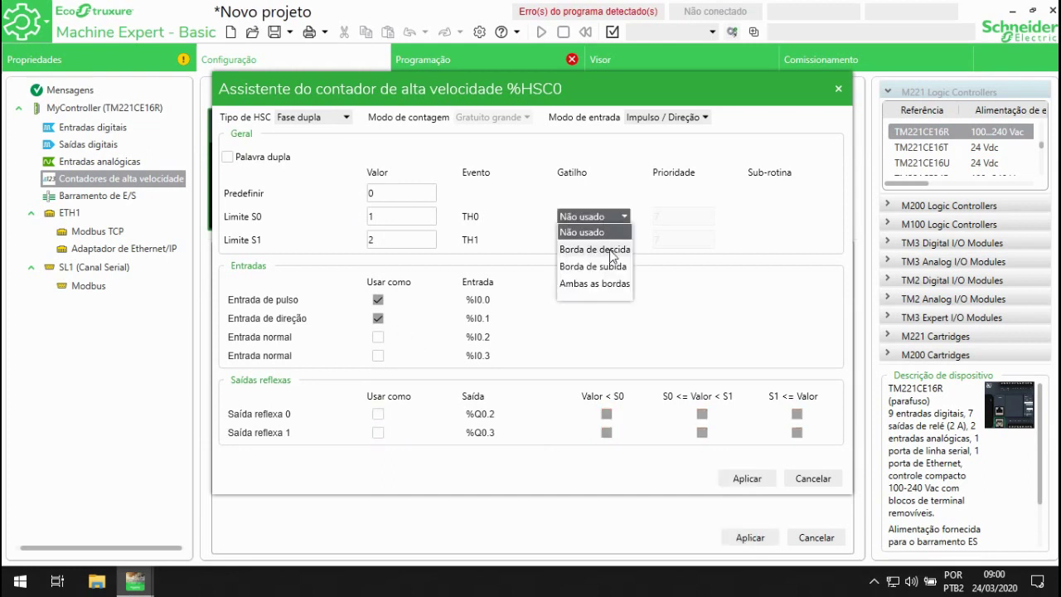
pyautogui.click(611, 249)
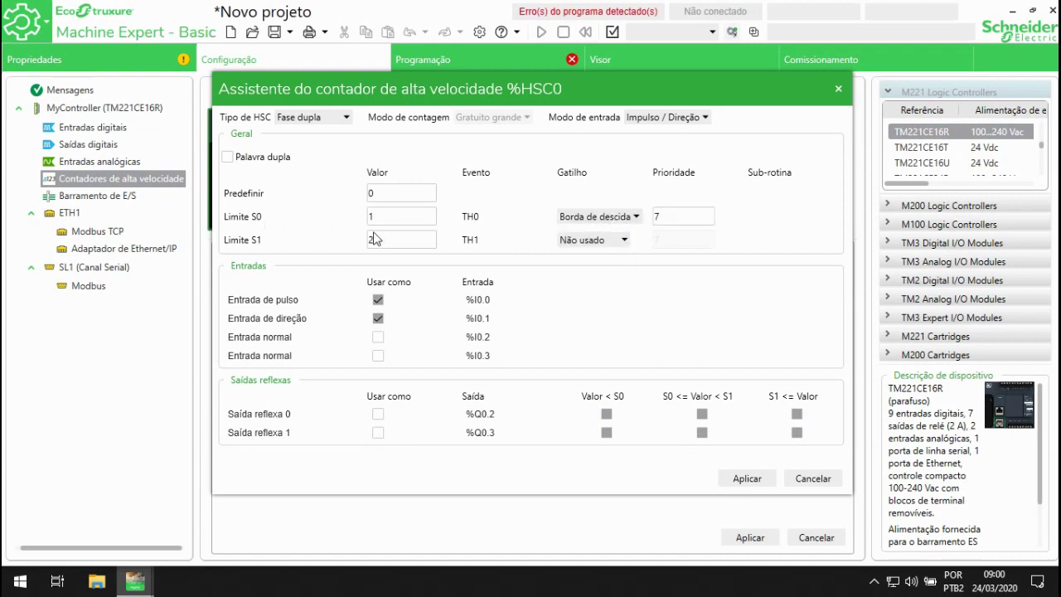
pyautogui.click(636, 218)
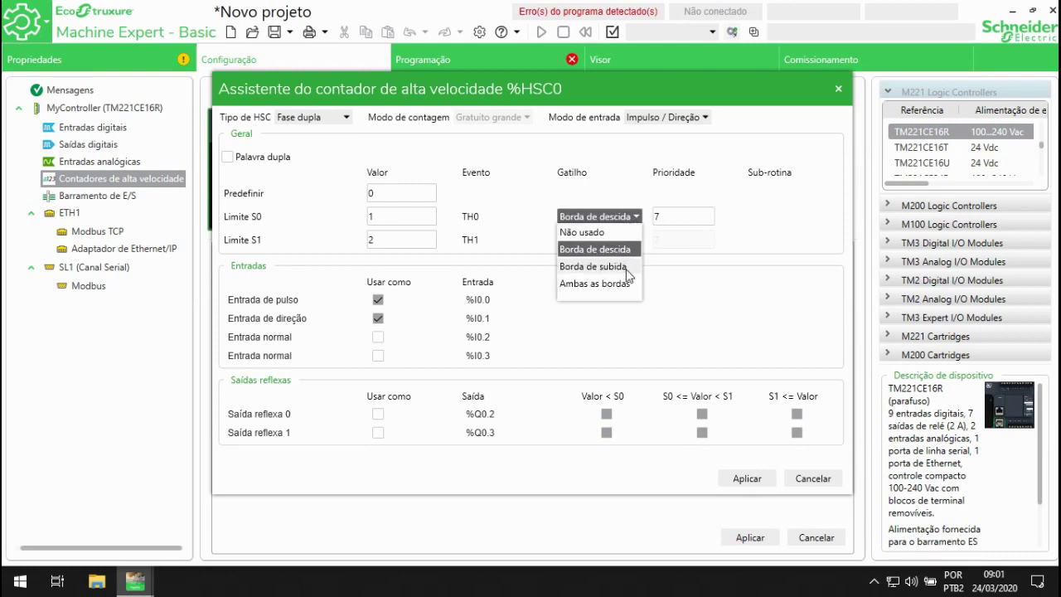
pyautogui.click(613, 233)
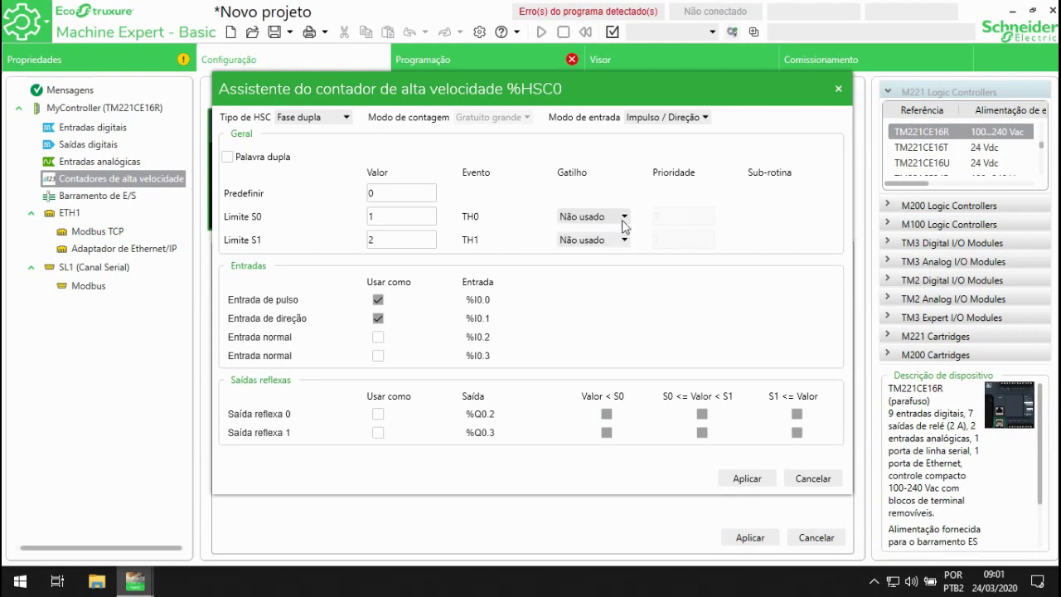
pyautogui.click(405, 218)
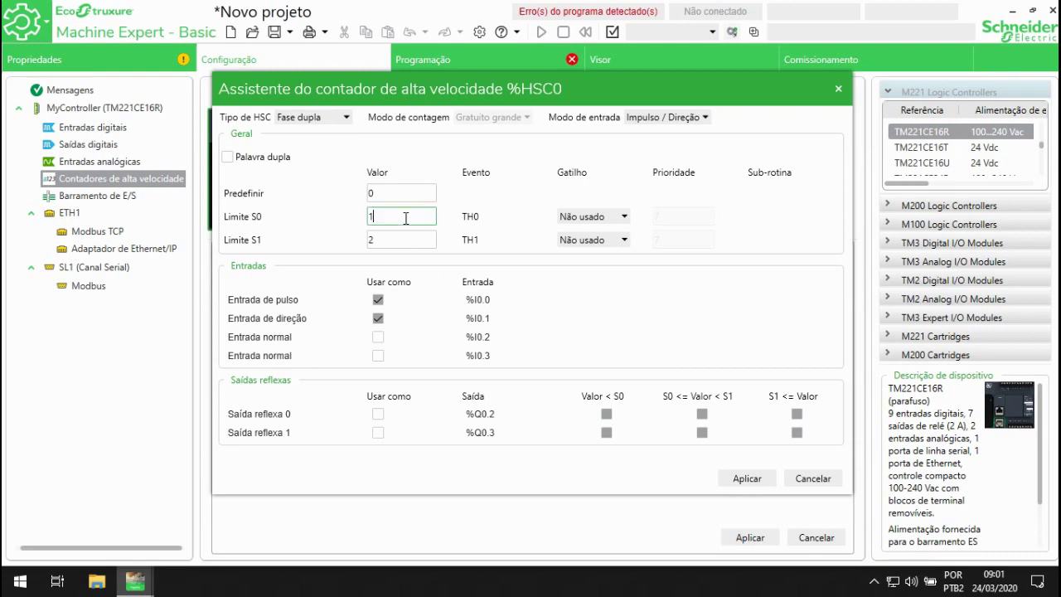
pyautogui.click(479, 224)
pyautogui.click(801, 481)
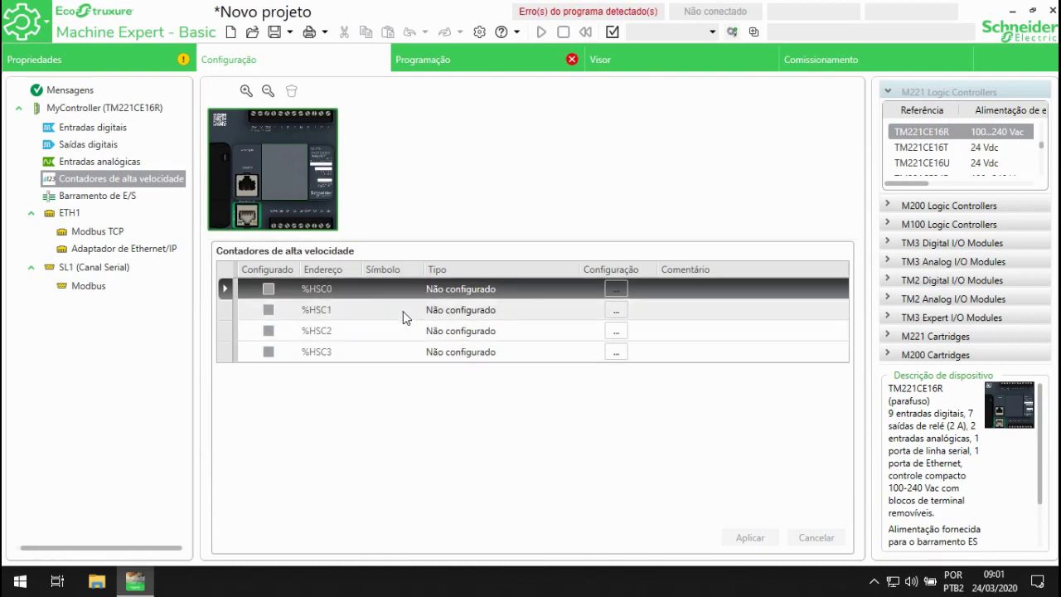
# Look through the high-speed counters %HSC0 to %HSC3 and examine the power consumption of the I/O bus.
pyautogui.click(446, 334)
pyautogui.click(449, 352)
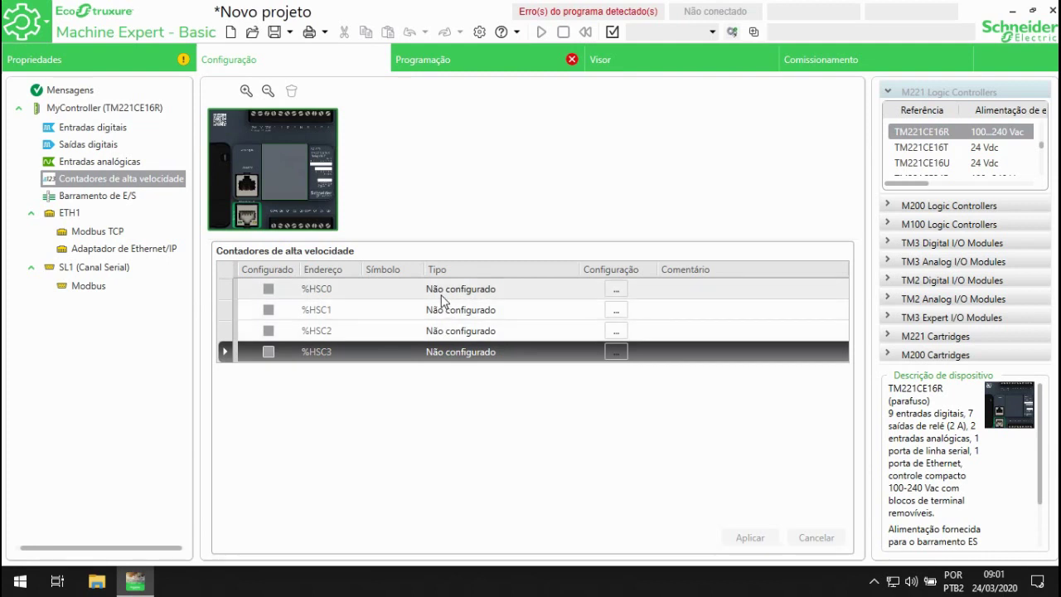
pyautogui.click(442, 298)
pyautogui.click(441, 310)
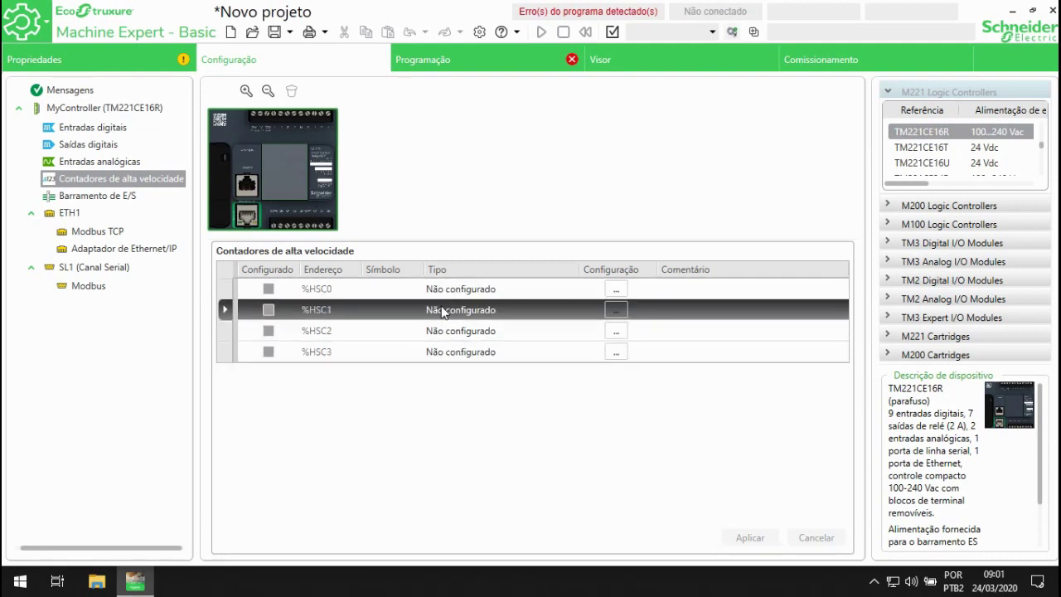
pyautogui.click(445, 336)
pyautogui.click(450, 354)
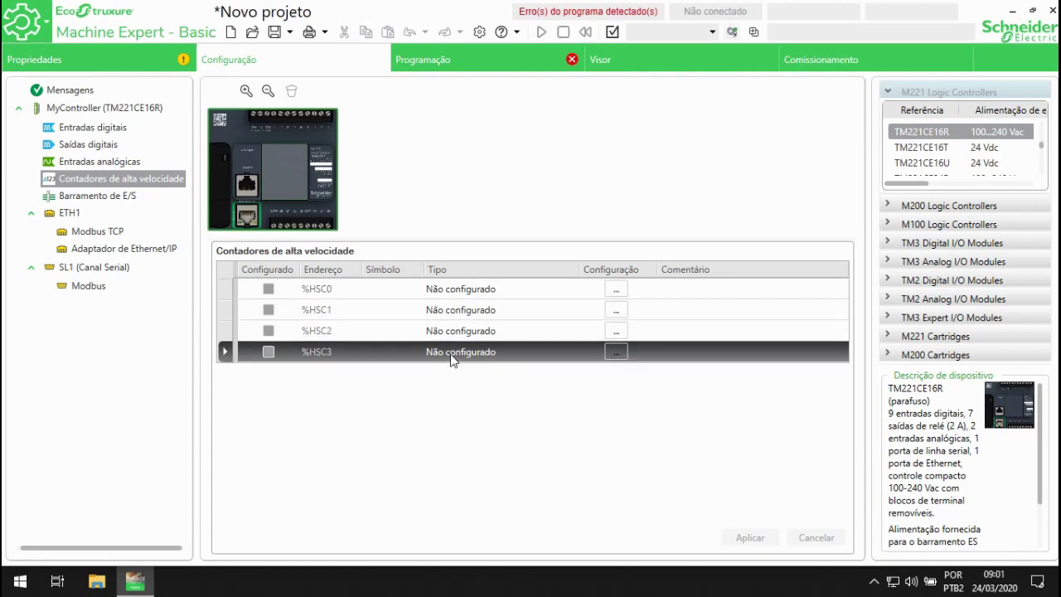
pyautogui.click(115, 199)
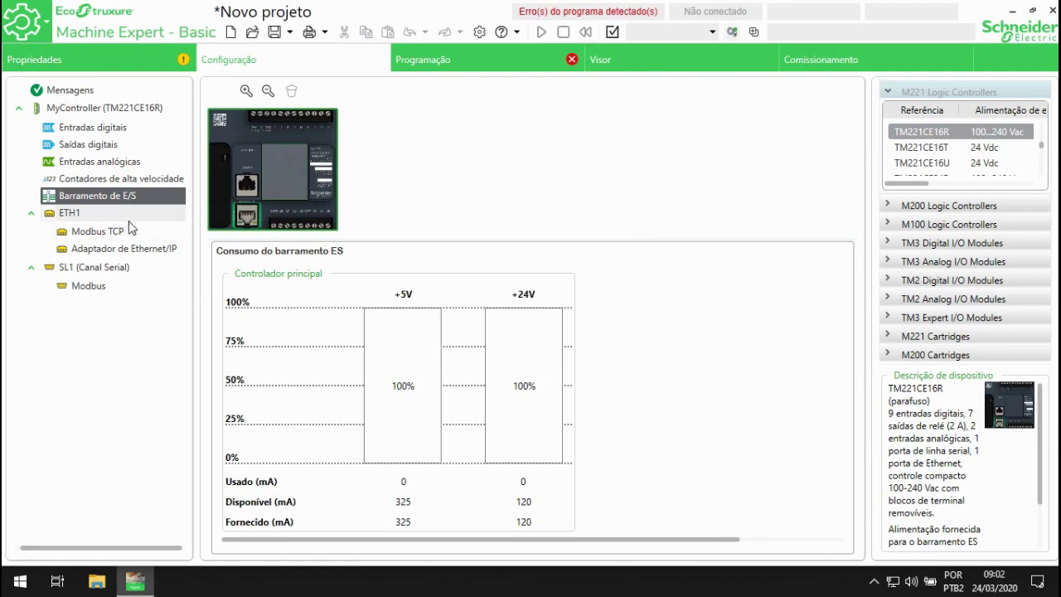
# Enable the programming, EtherNet/IP, Modbus server and auto discovery protocols for ETH1 and apply the security settings.
pyautogui.click(101, 214)
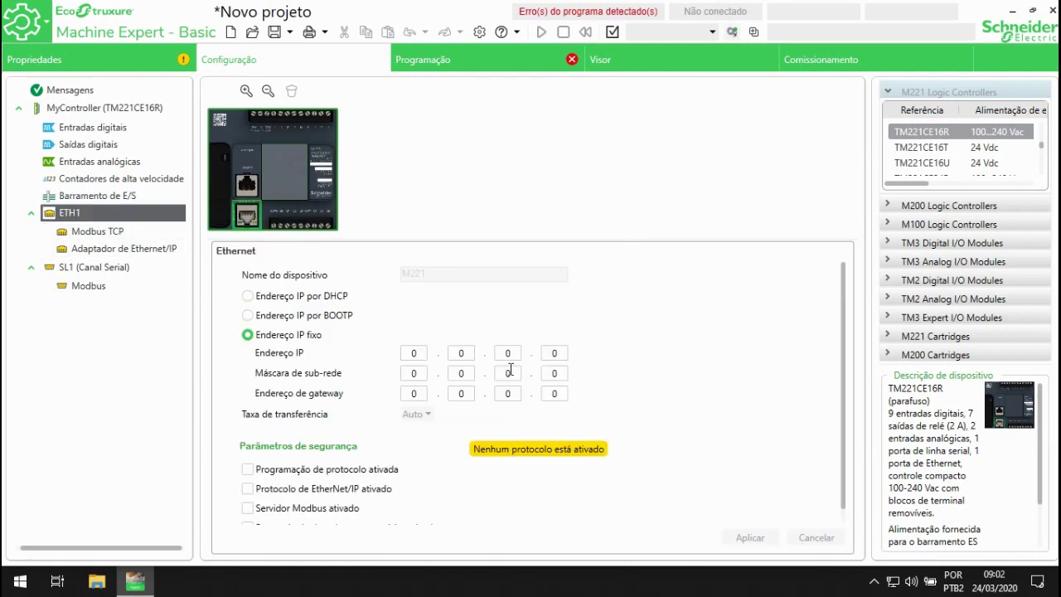
pyautogui.scroll(-1, 512, 379)
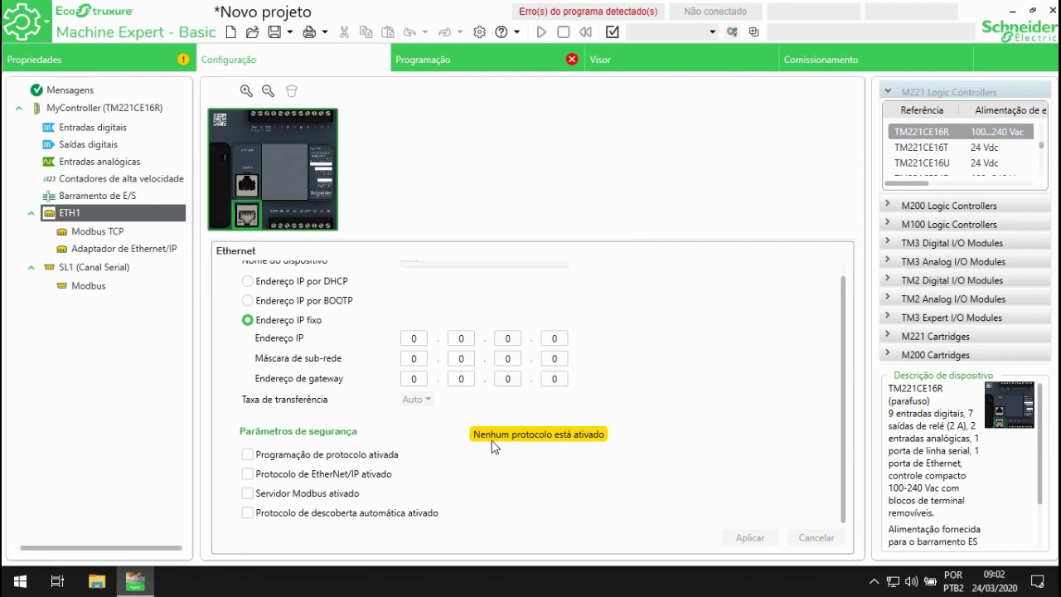
pyautogui.click(301, 473)
pyautogui.click(300, 491)
pyautogui.click(303, 511)
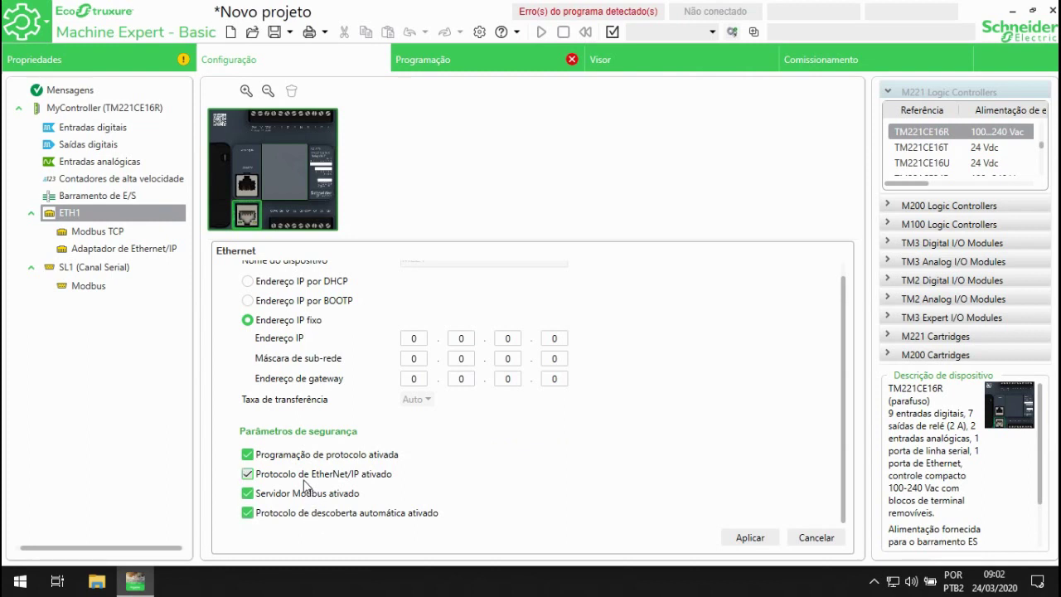
pyautogui.click(750, 537)
# Set the fixed IP address of ETH1 to 192.168.25.10.
pyautogui.scroll(1, 284, 325)
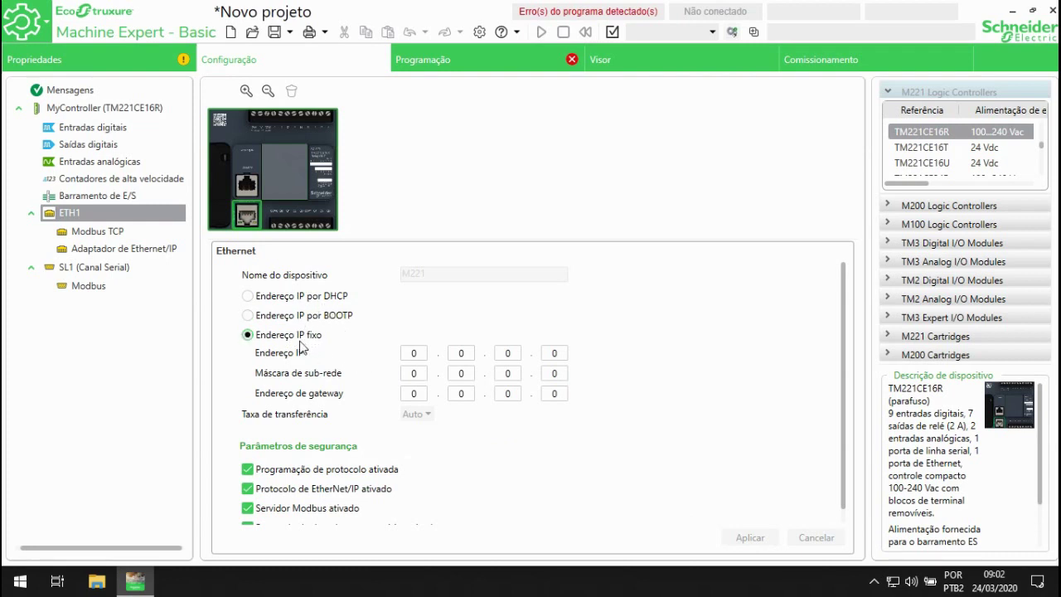
pyautogui.click(422, 356)
pyautogui.moveTo(421, 350); pyautogui.dragTo(404, 355)
pyautogui.click(407, 353)
pyautogui.write('192.168.2')
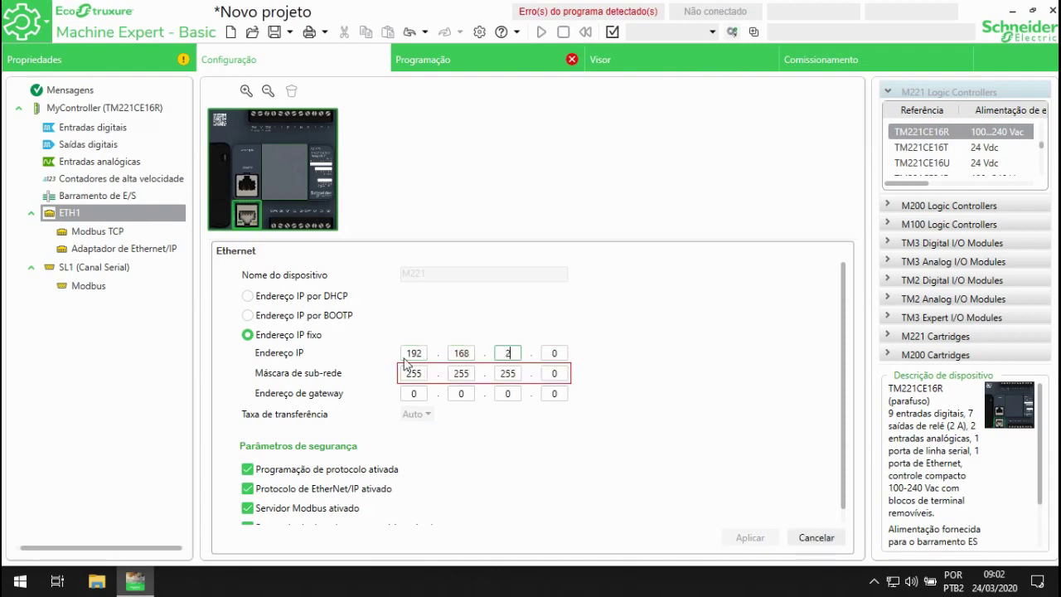
pyautogui.write('5')
pyautogui.press('Tab')
pyautogui.write('10')
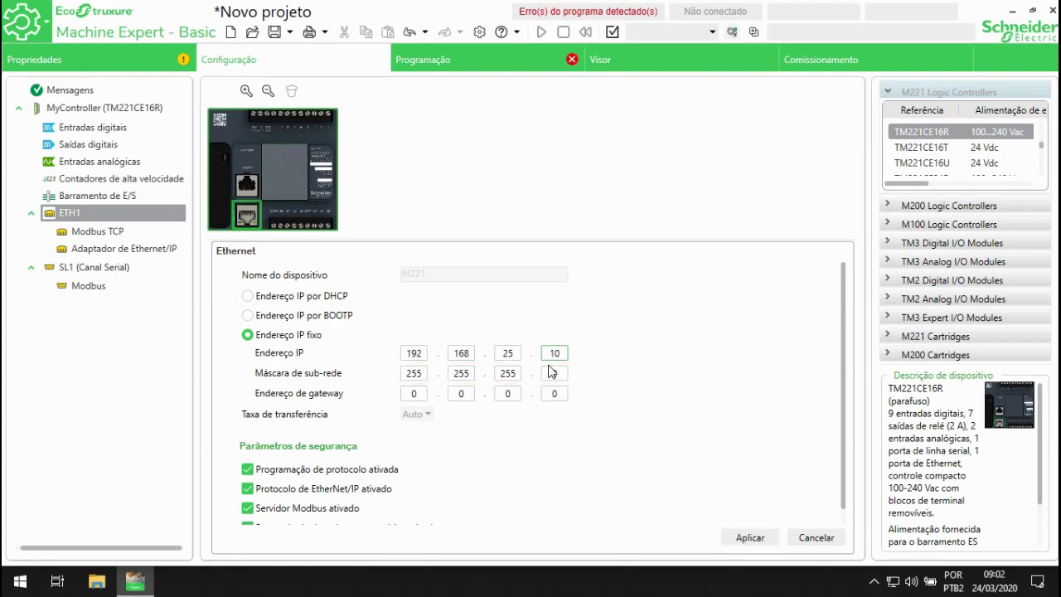
# Check the subnet mask and gateway address fields of ETH1 and apply the Ethernet settings.
pyautogui.click(556, 372)
pyautogui.click(506, 373)
pyautogui.doubleClick(552, 374)
pyautogui.click(405, 395)
pyautogui.click(460, 394)
pyautogui.click(419, 391)
pyautogui.scroll(-1, 411, 403)
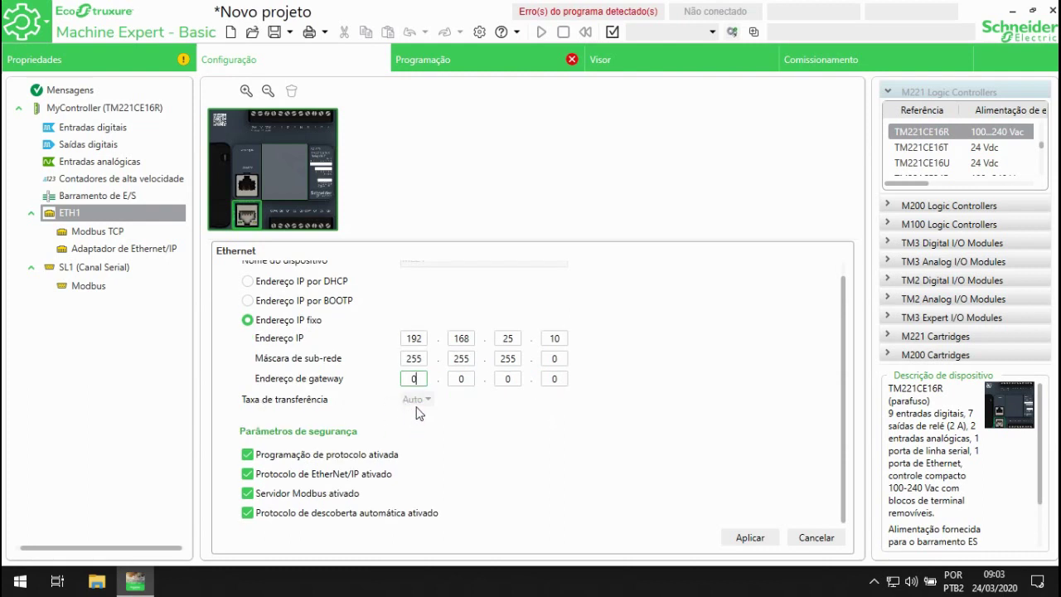
pyautogui.scroll(1, 419, 413)
pyautogui.click(750, 537)
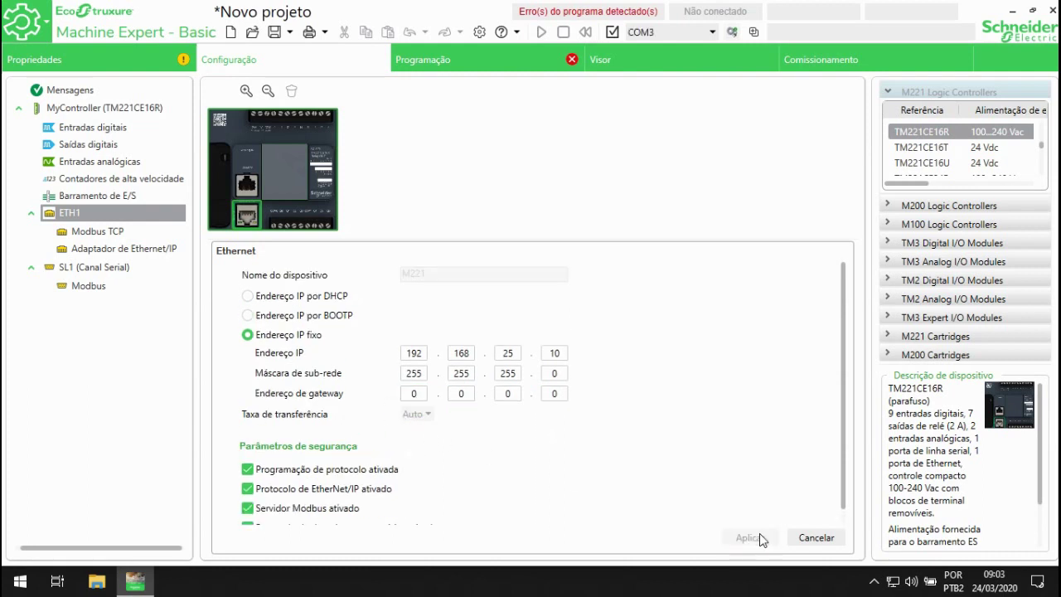
# Review the Modbus TCP settings, then enable the Ethernet/IP adapter and apply the change.
pyautogui.click(95, 236)
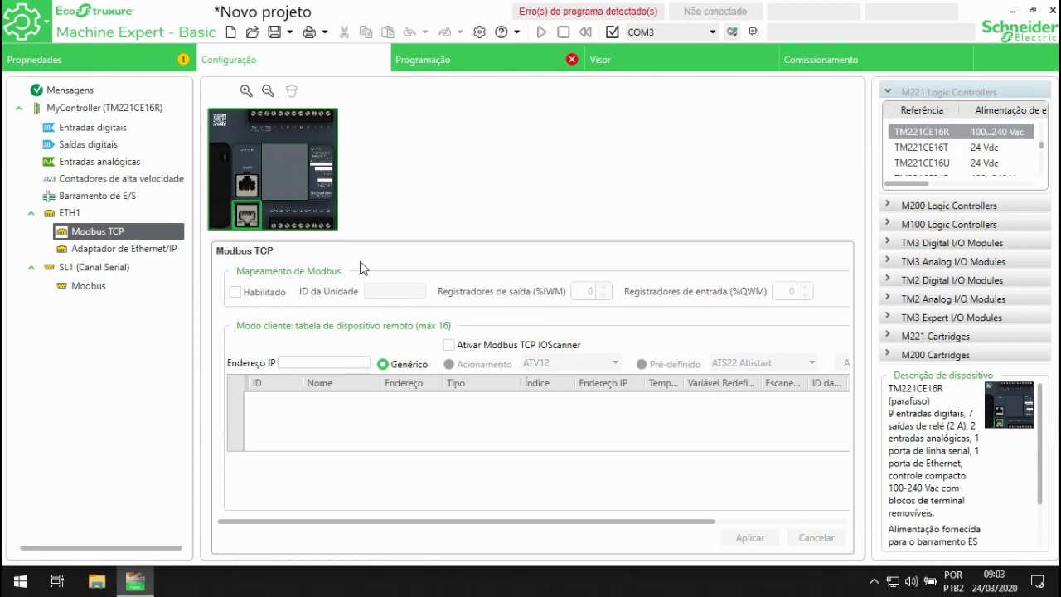
pyautogui.click(126, 245)
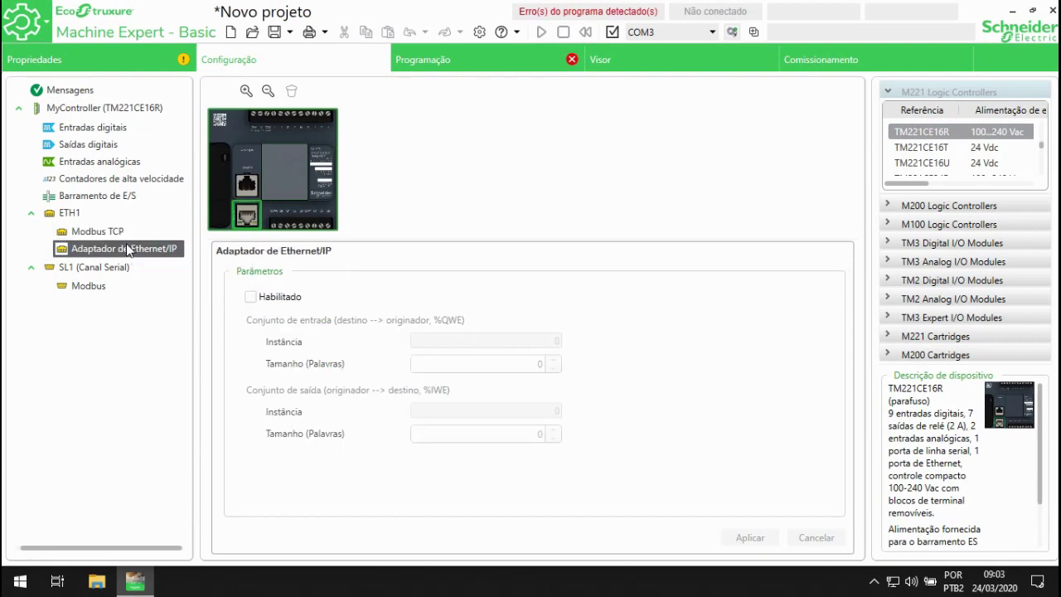
pyautogui.click(249, 297)
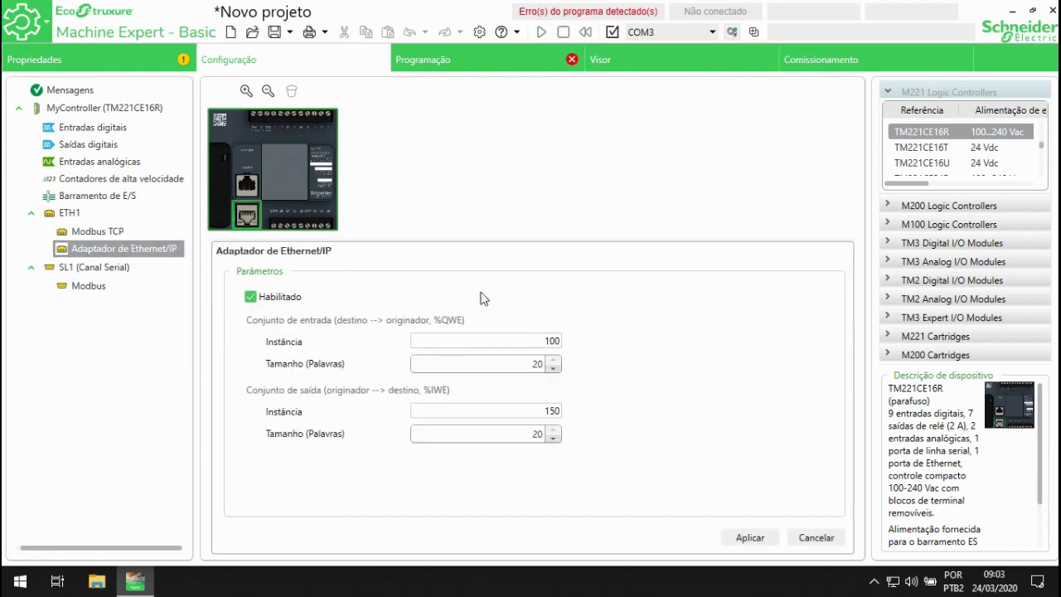
pyautogui.click(750, 538)
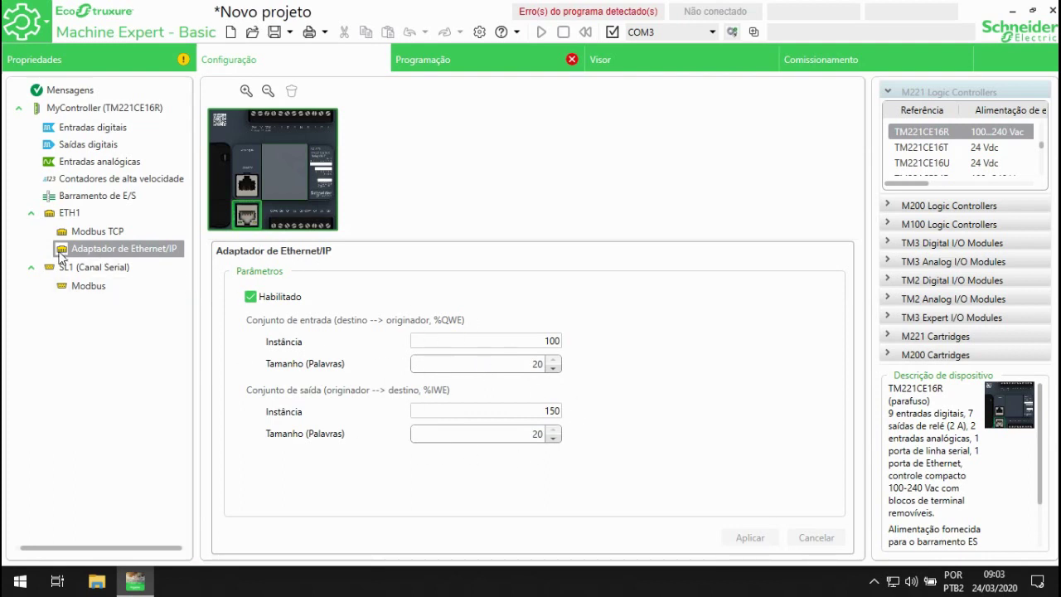
# Examine the protocol options and the serial line settings of serial channel SL1.
pyautogui.click(79, 272)
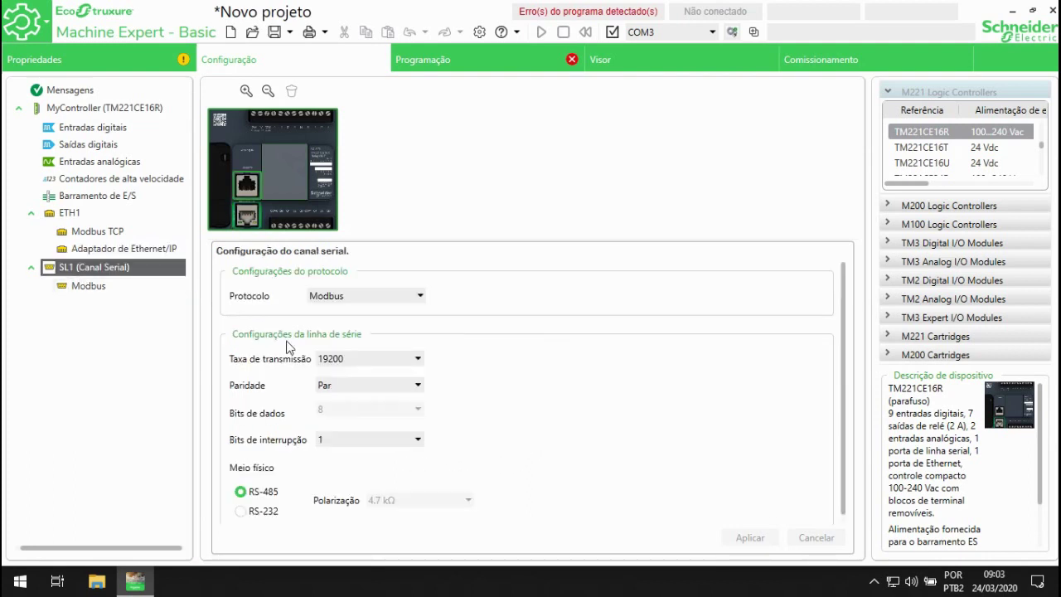
pyautogui.click(423, 304)
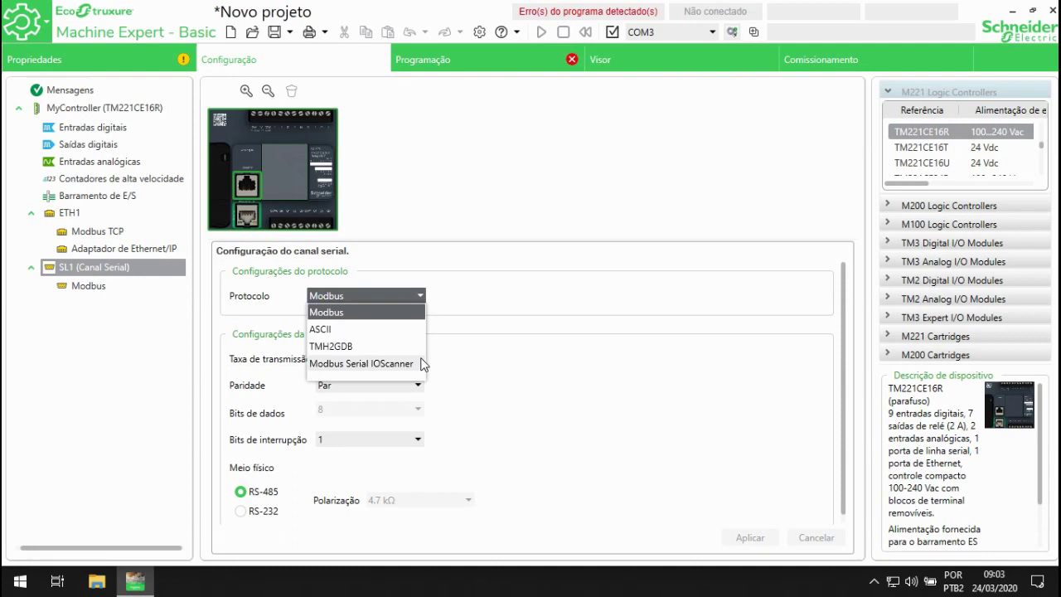
pyautogui.click(460, 366)
pyautogui.scroll(-1, 369, 355)
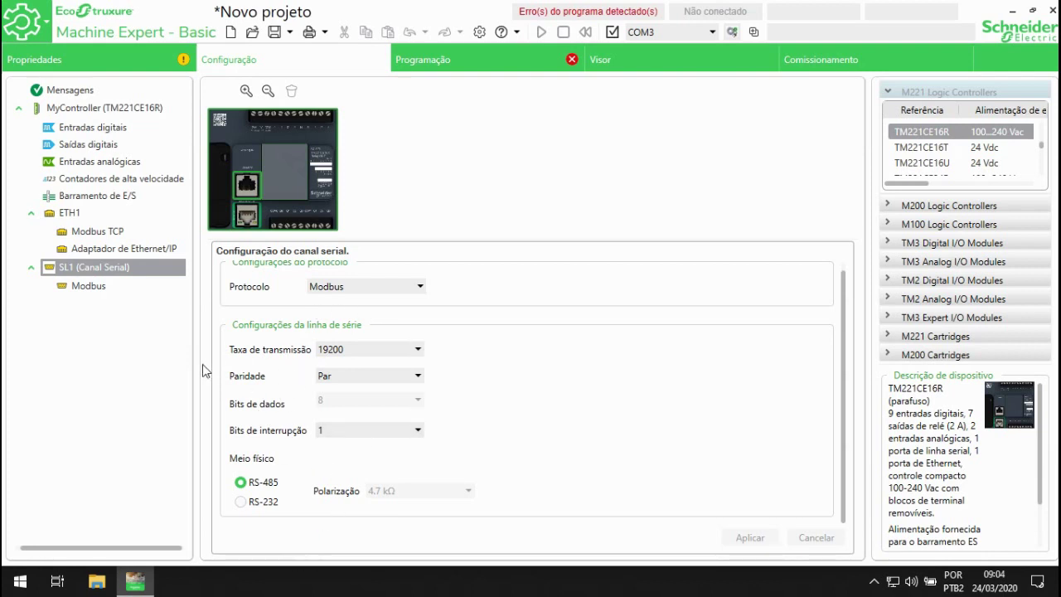
# Try Mestre addressing in the Modbus settings of SL1, return it to Escravo and inspect the address field.
pyautogui.click(104, 285)
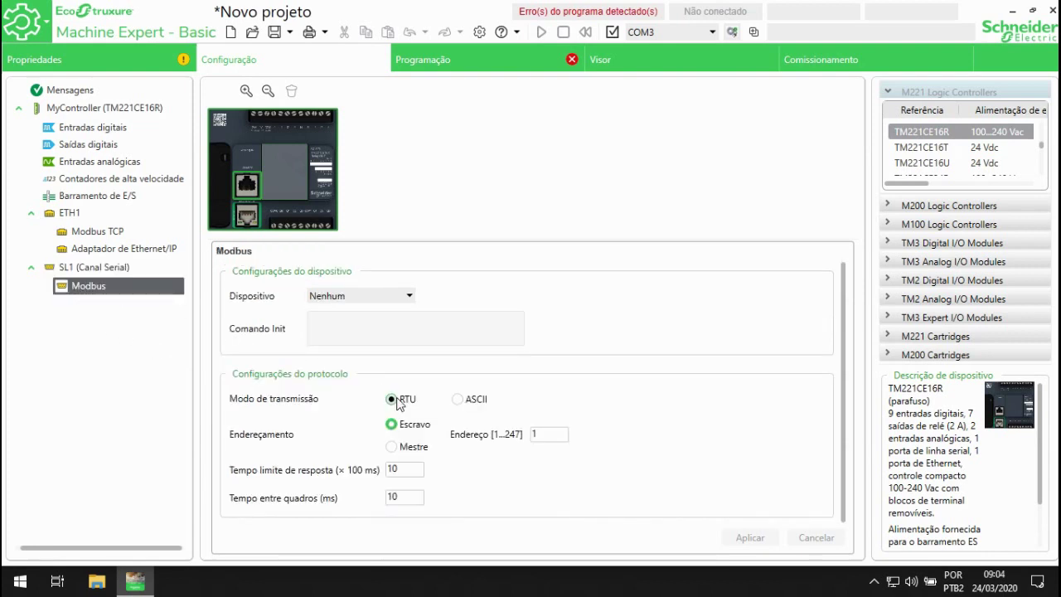
pyautogui.click(393, 446)
pyautogui.click(392, 424)
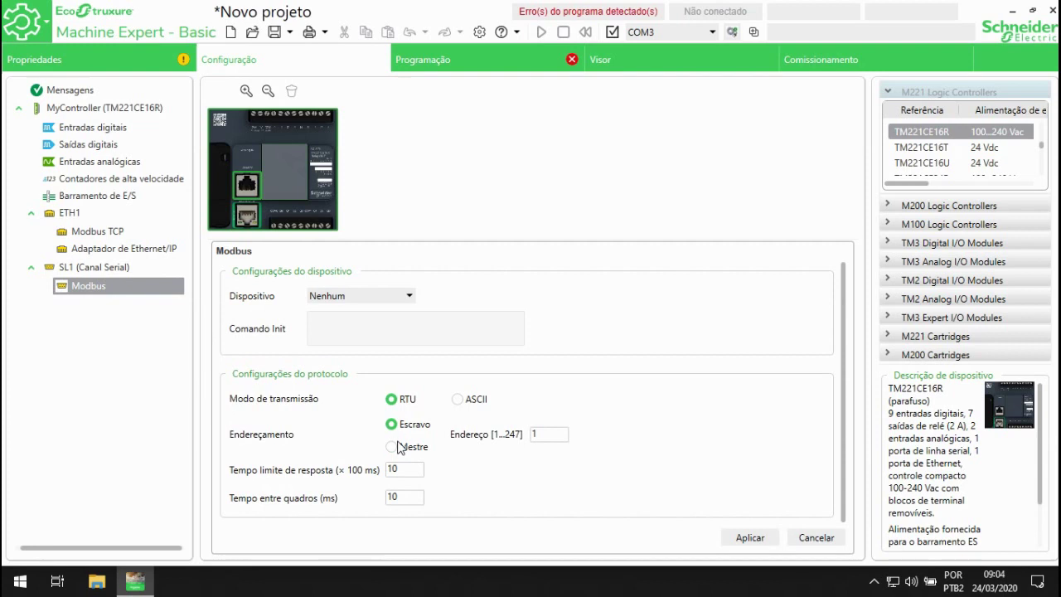
pyautogui.click(393, 447)
pyautogui.click(392, 424)
pyautogui.click(563, 434)
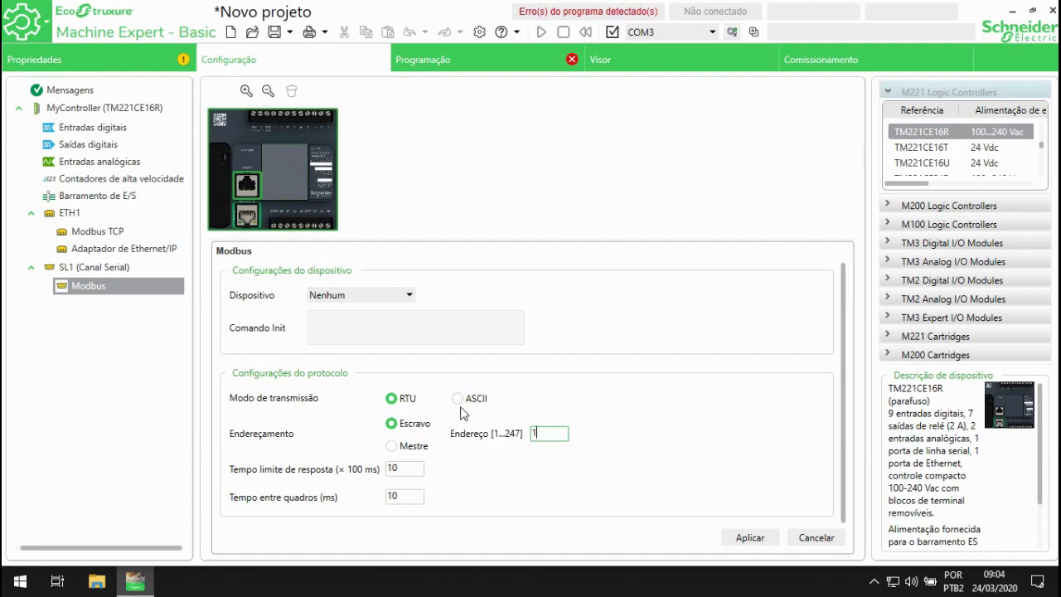
# Examine the device options for the SL1 Modbus connection, keeping Nenhum selected.
pyautogui.click(315, 301)
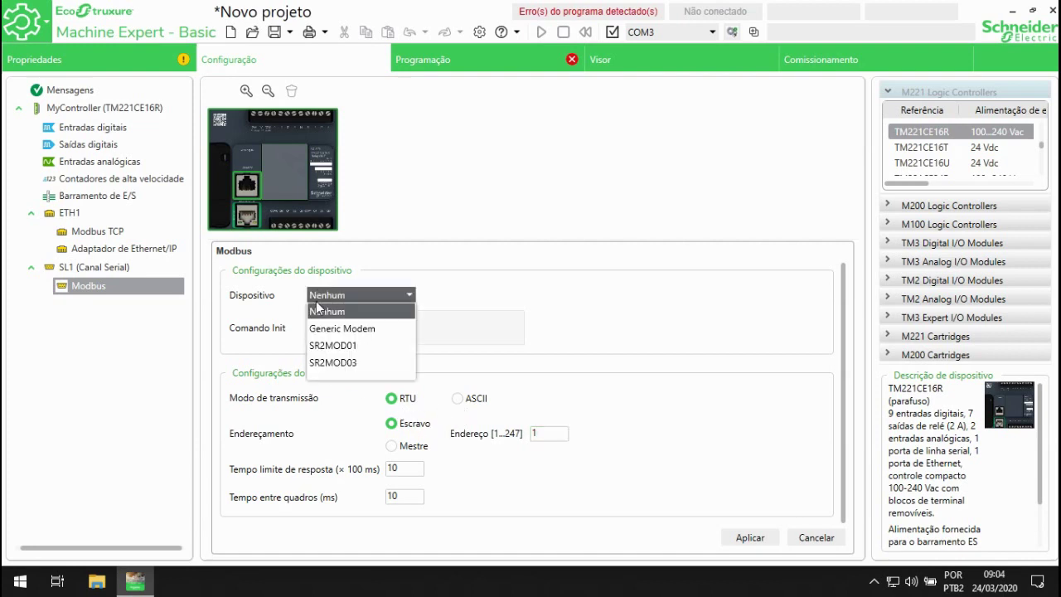
pyautogui.click(327, 308)
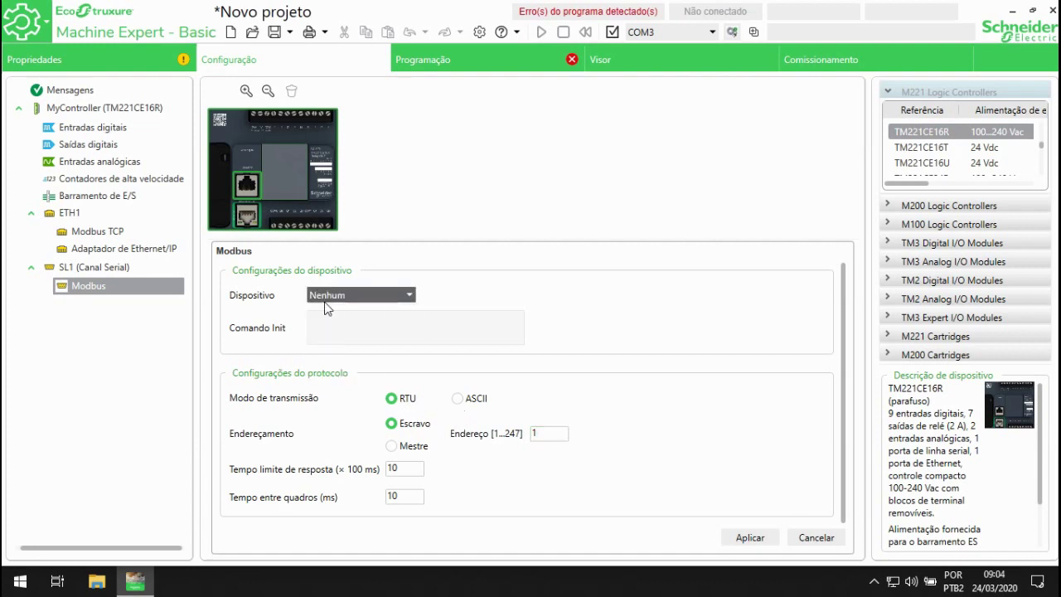
pyautogui.click(371, 295)
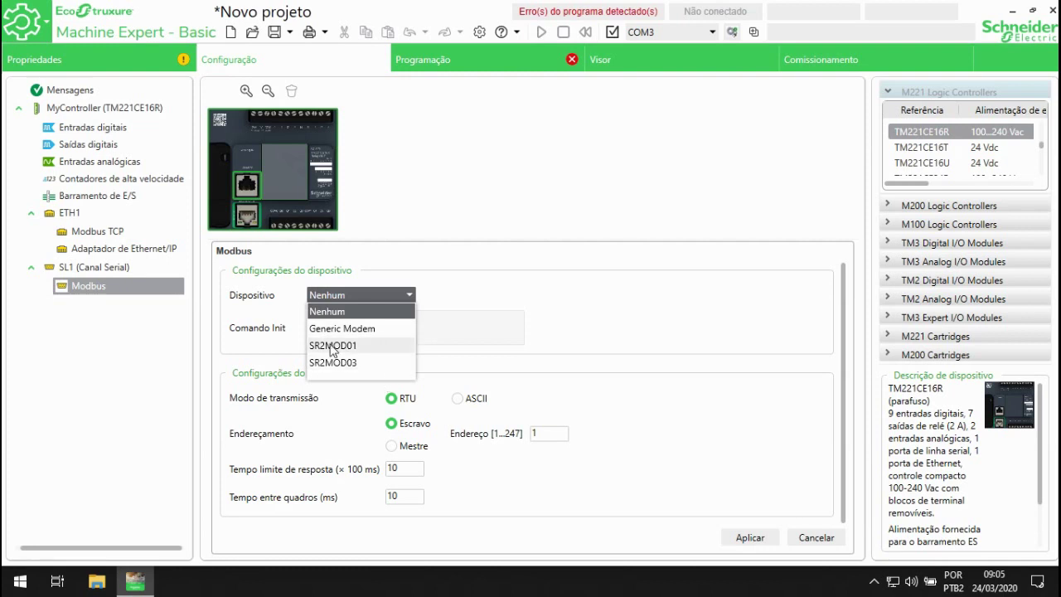
pyautogui.click(122, 393)
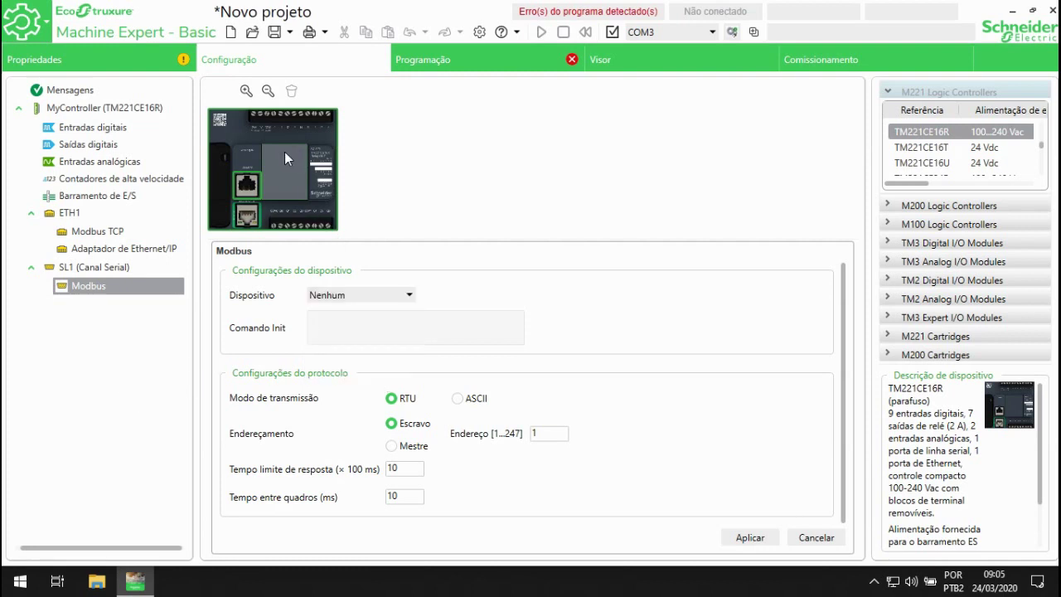